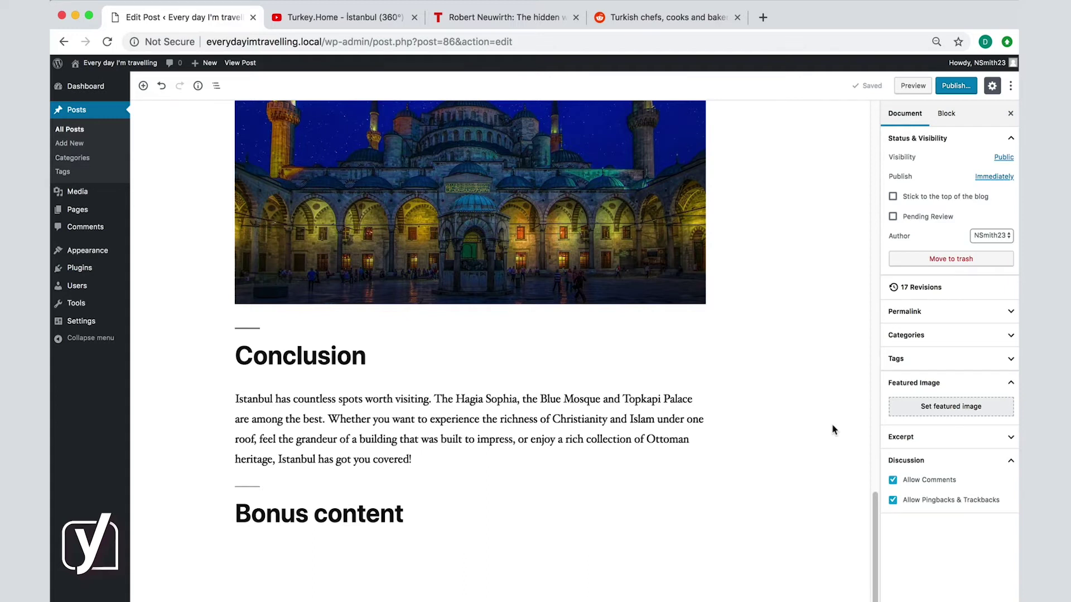
- Insert an empty Video block directly below the Bonus content heading
click(439, 518)
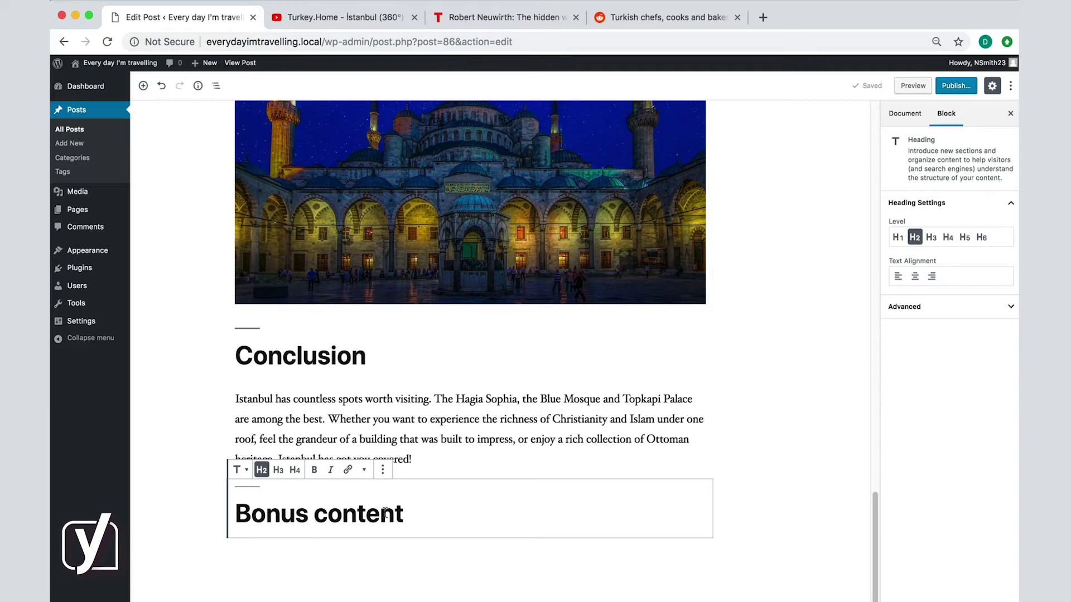
click(259, 553)
click(212, 555)
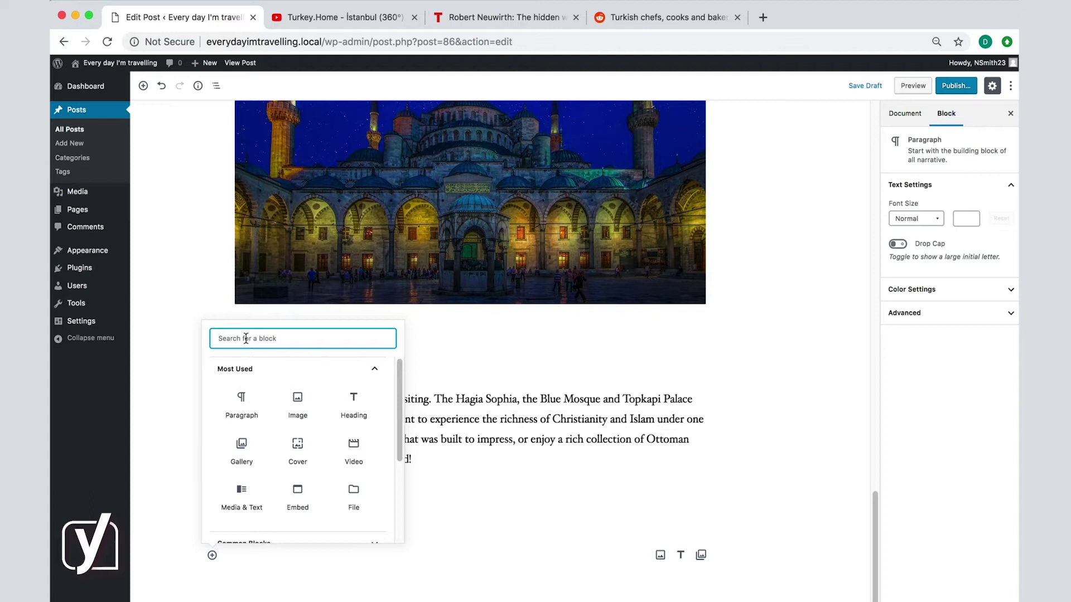
text(video)
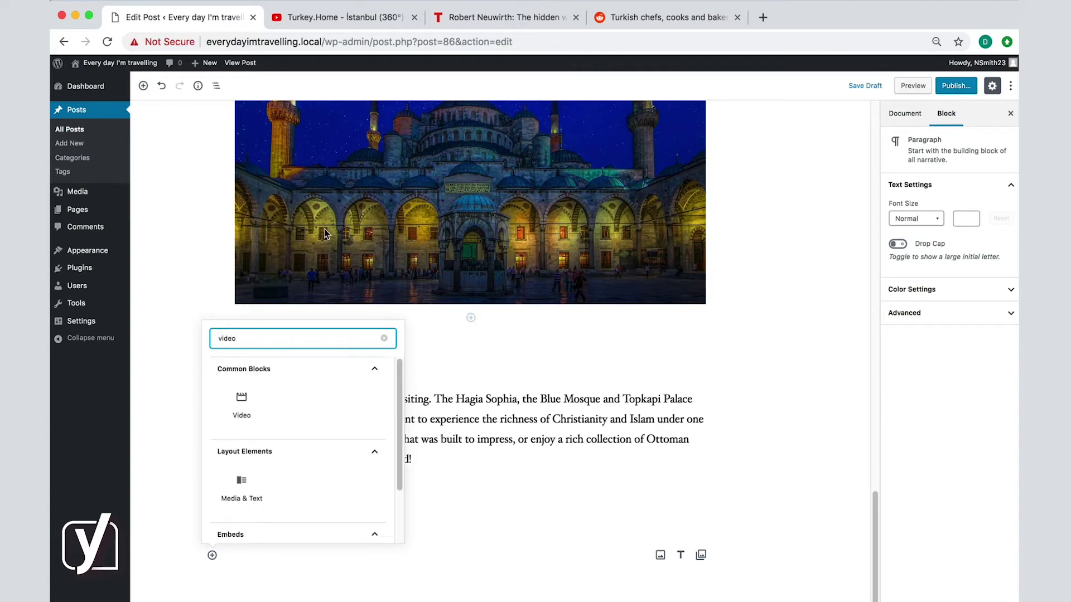
click(249, 406)
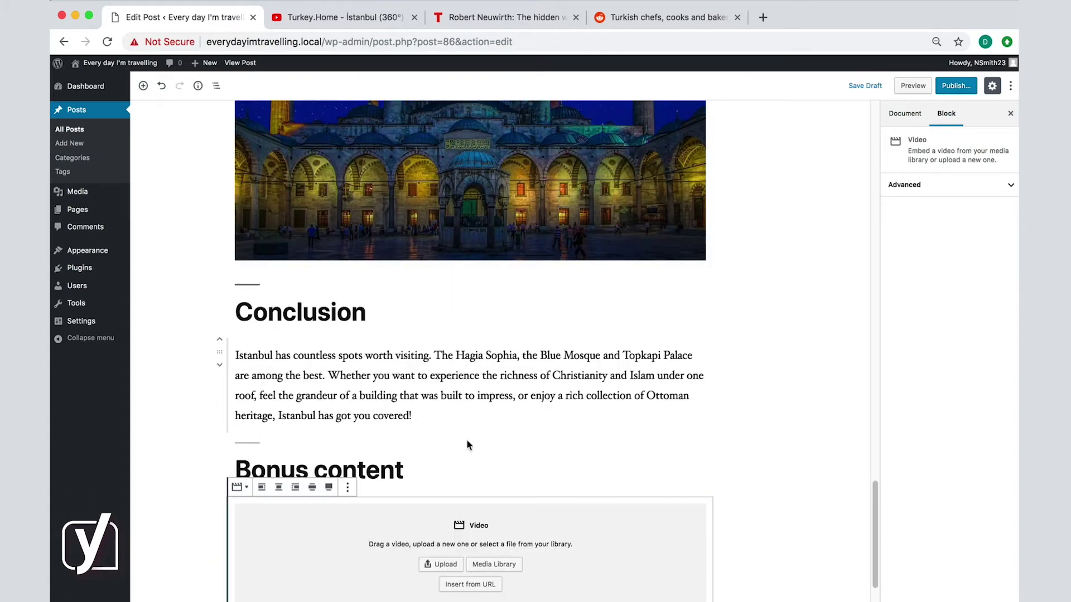
- Upload Turkey_video.mp4 from the computer into the video block
drag(873, 497, 849, 527)
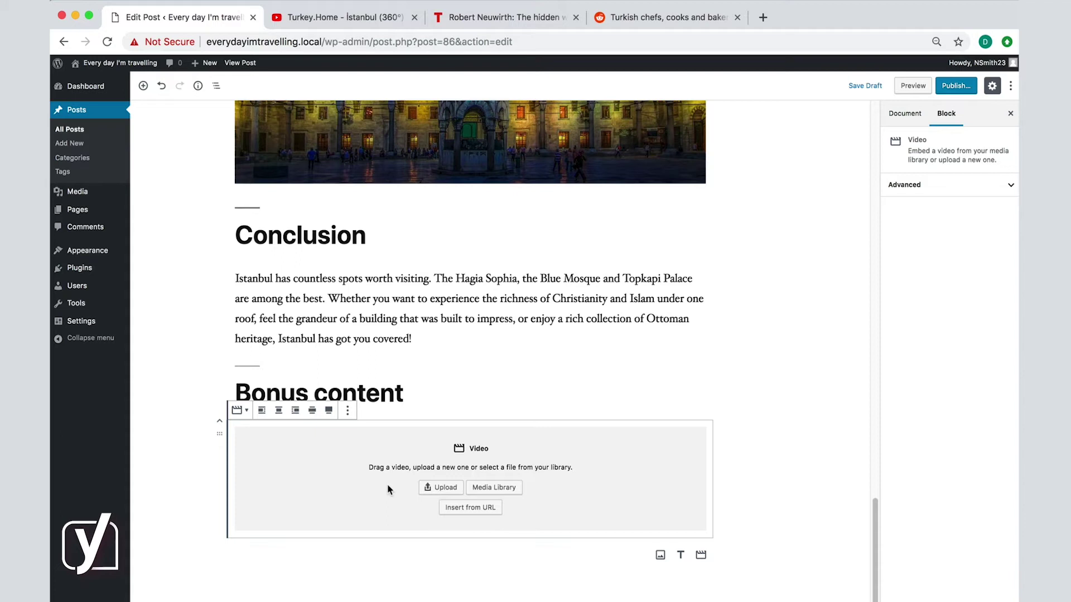
click(437, 487)
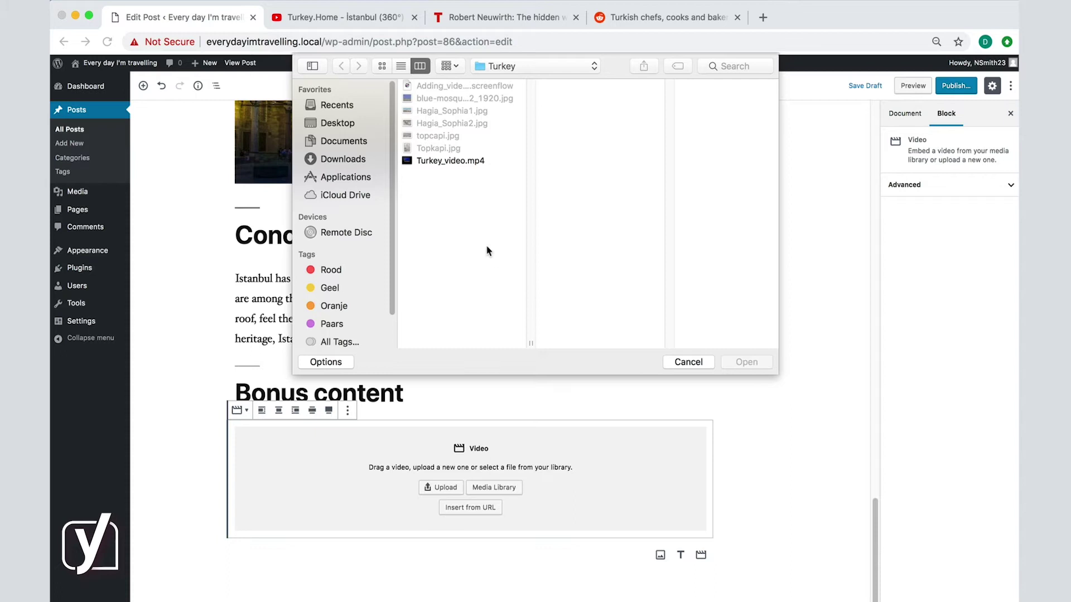
click(472, 162)
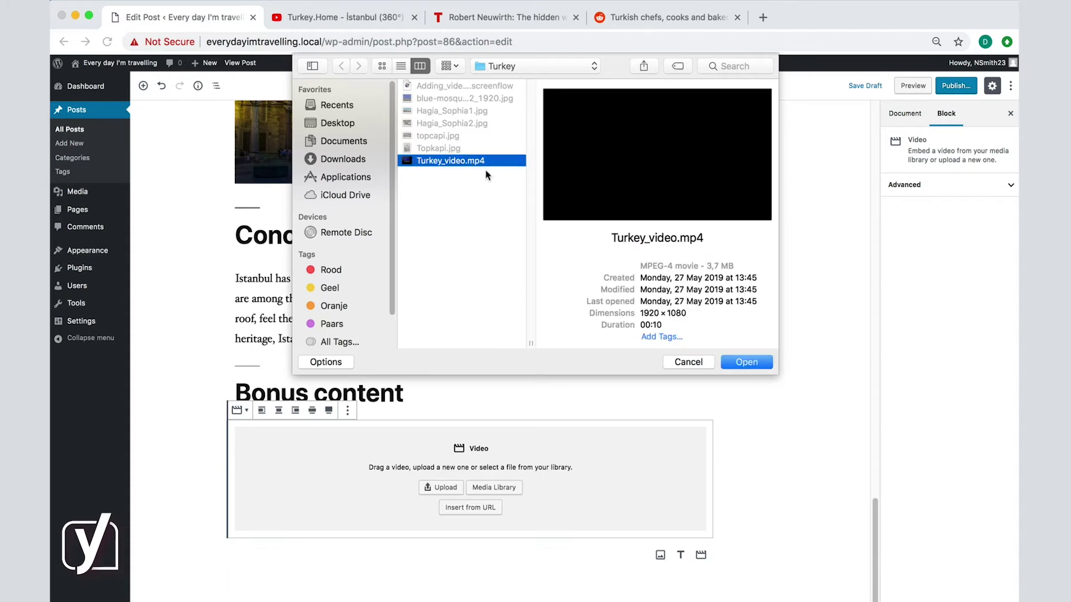
click(749, 364)
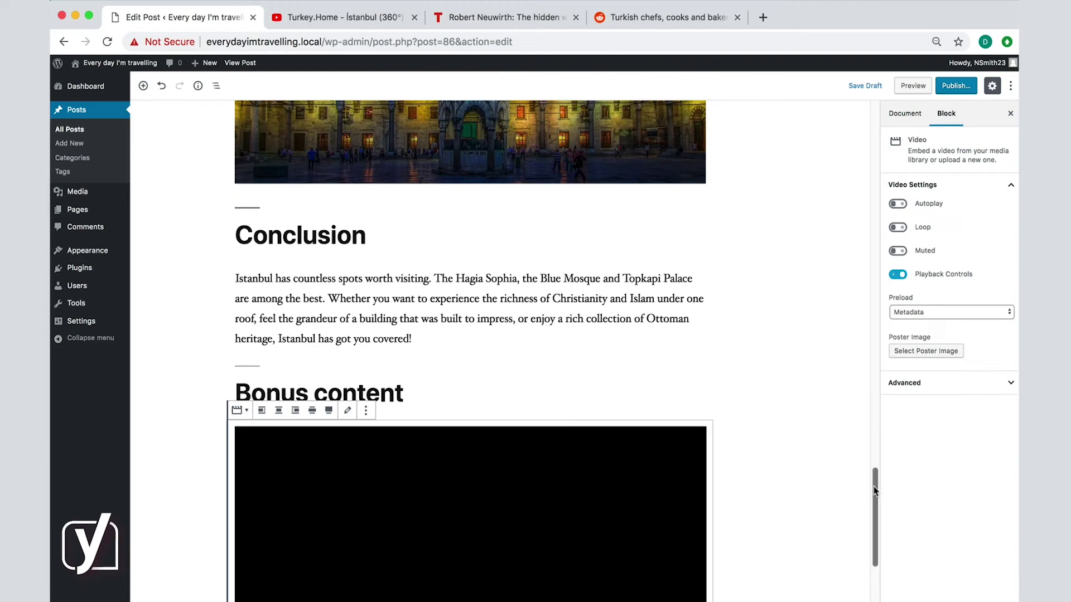
scroll(880, 529, down, 2)
scroll(880, 529, down, 5)
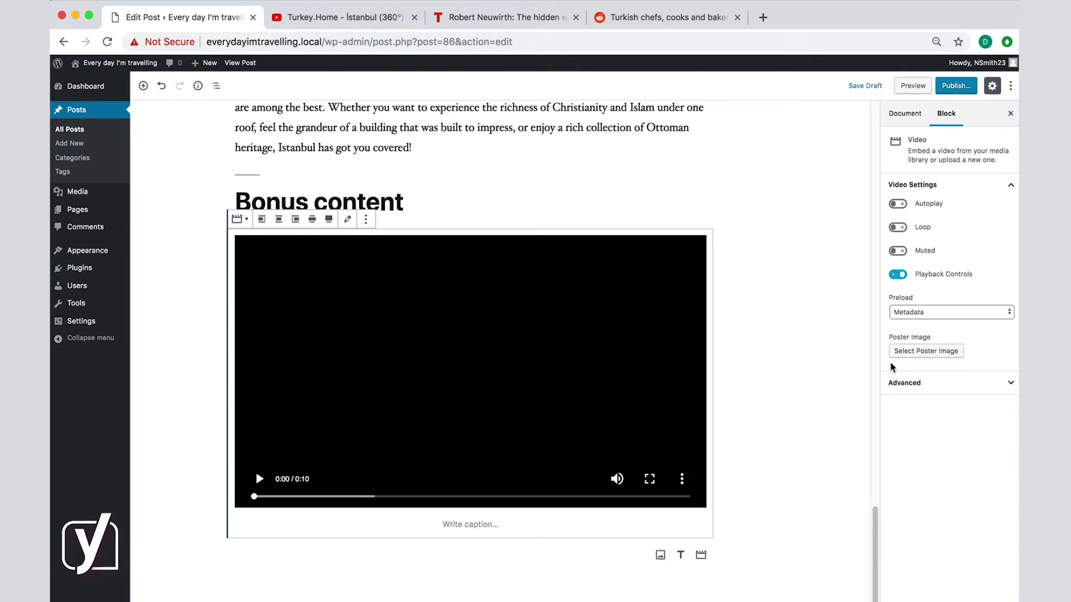
- Set Hagia_Sophia2 from the Media Library as the video's poster image and save the draft
click(903, 356)
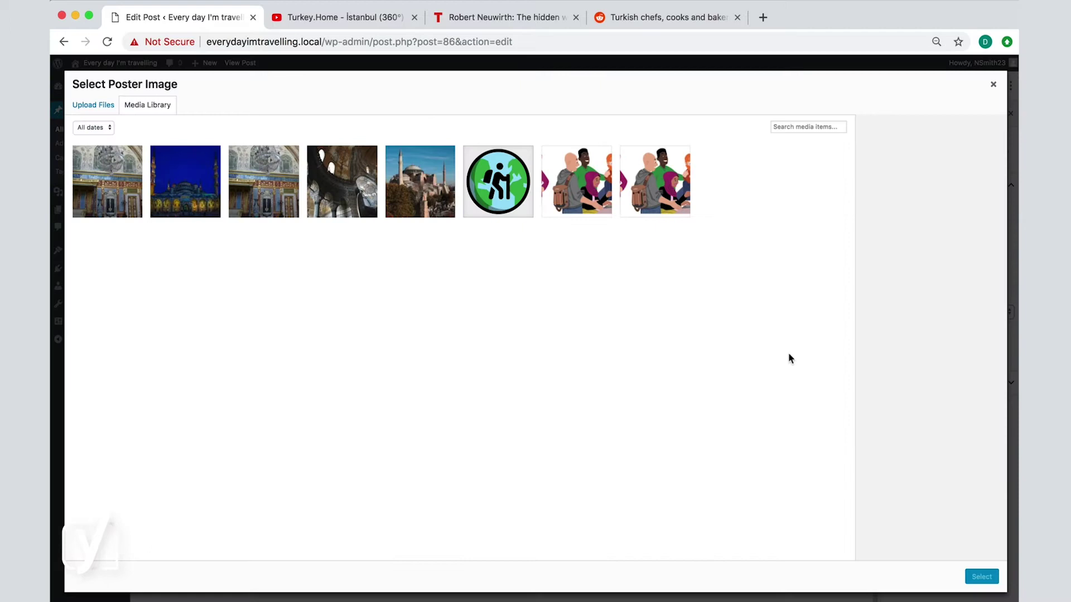
click(362, 212)
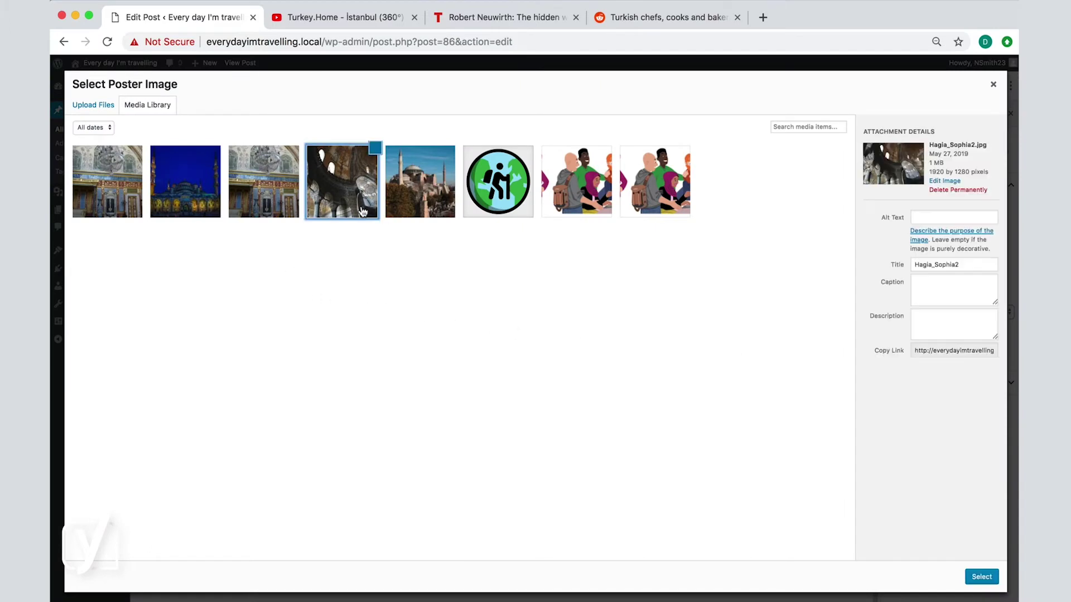
click(981, 578)
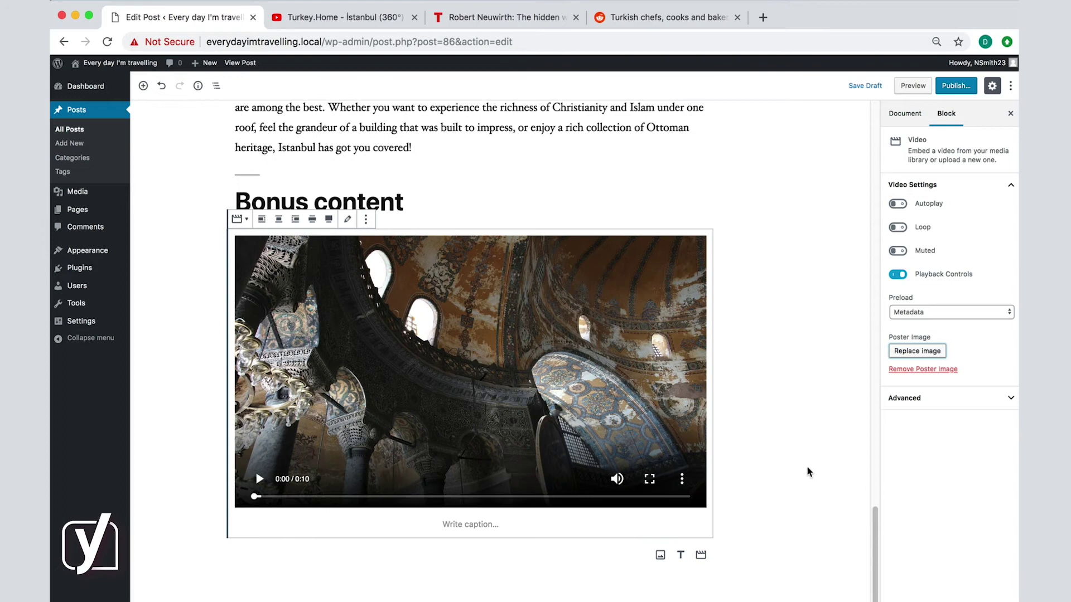
click(863, 87)
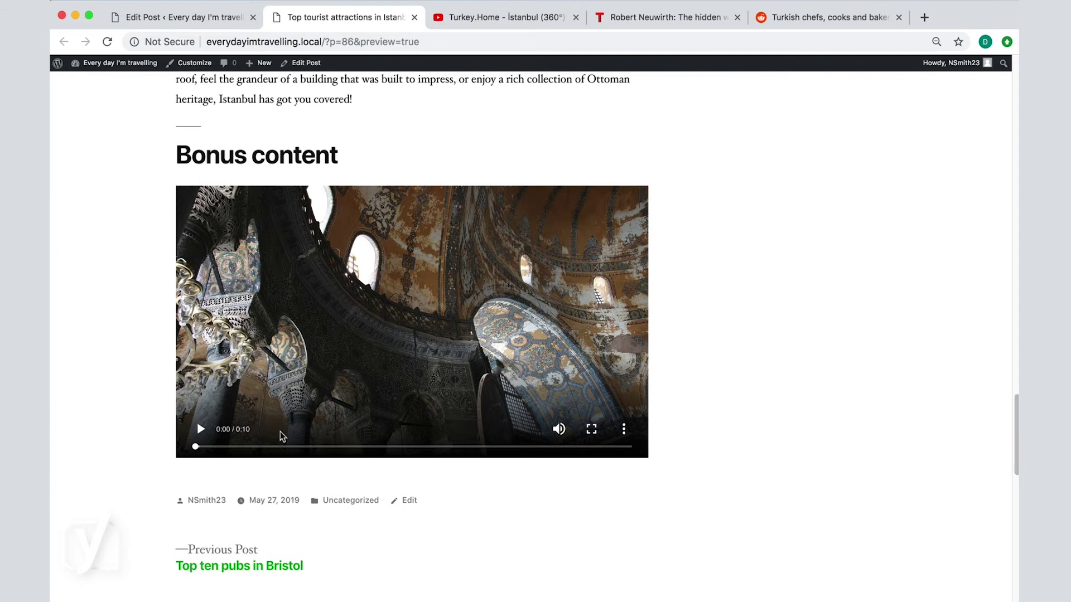
- Play and pause the Bonus content video in the preview, then go back to the Edit Post tab
click(201, 430)
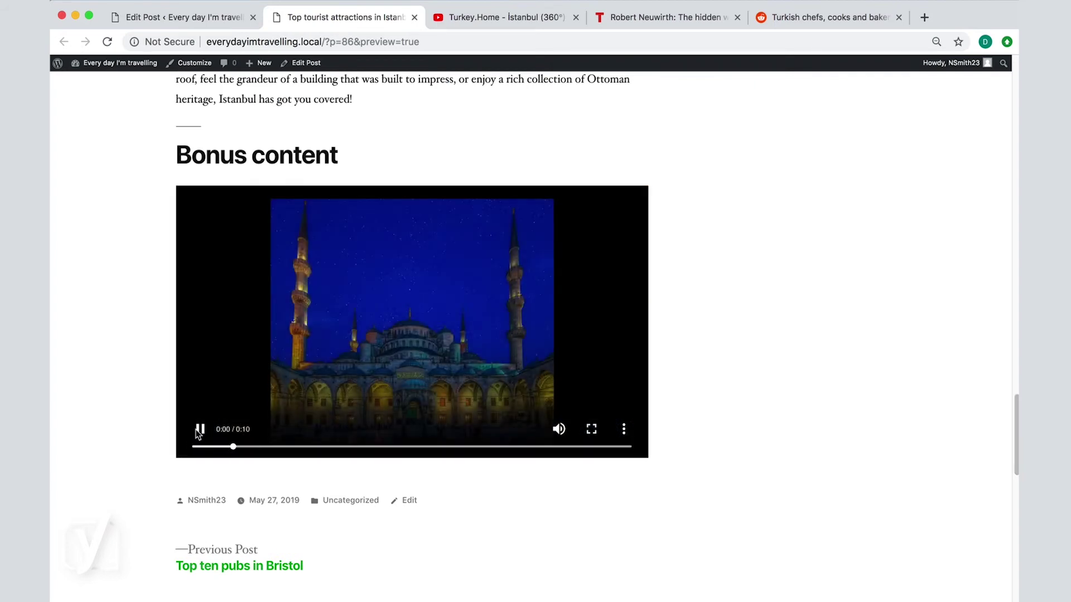
click(201, 429)
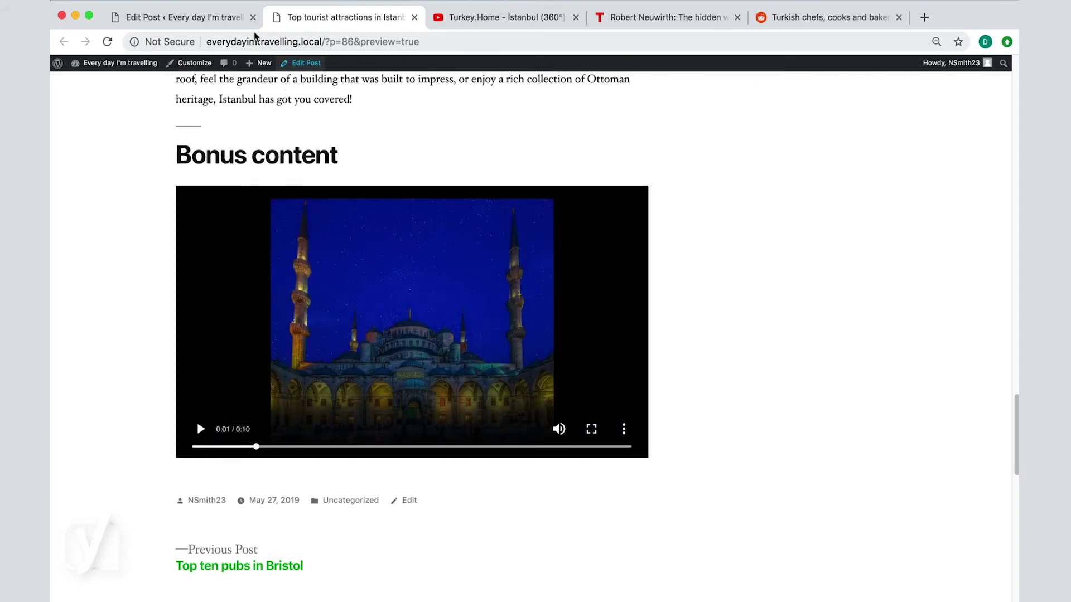
click(225, 21)
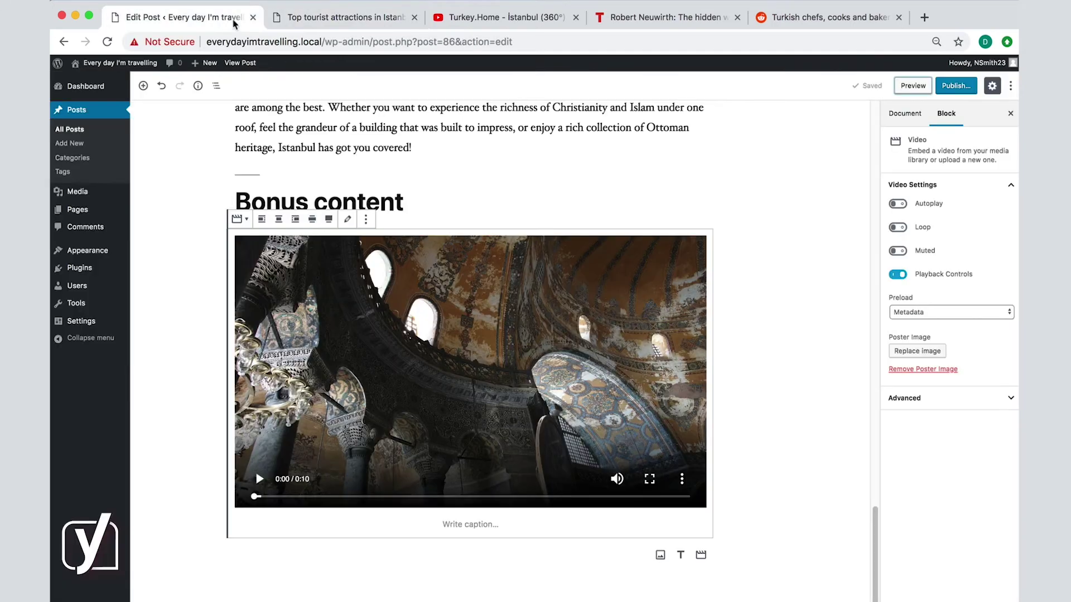
- Close the preview tab and remove the Turkey_video.mp4 video block from the post
middle_click(300, 22)
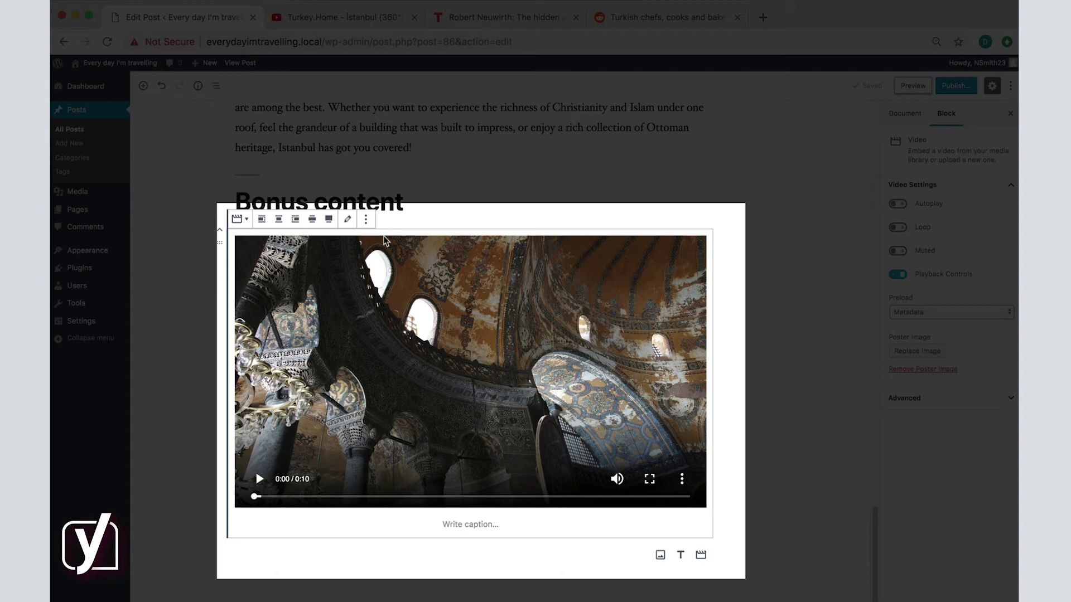
click(366, 221)
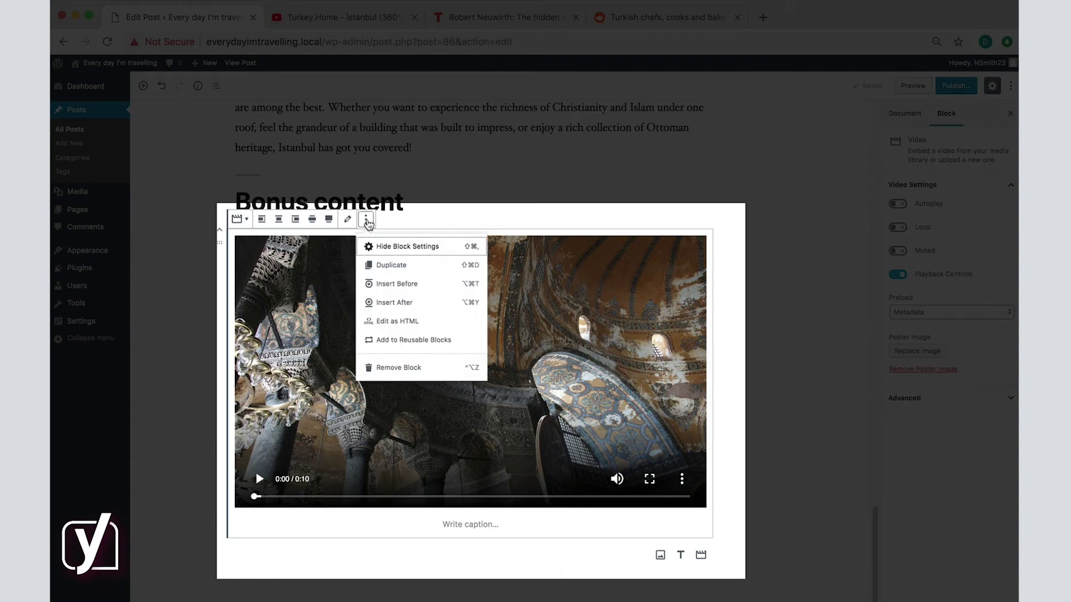
click(399, 368)
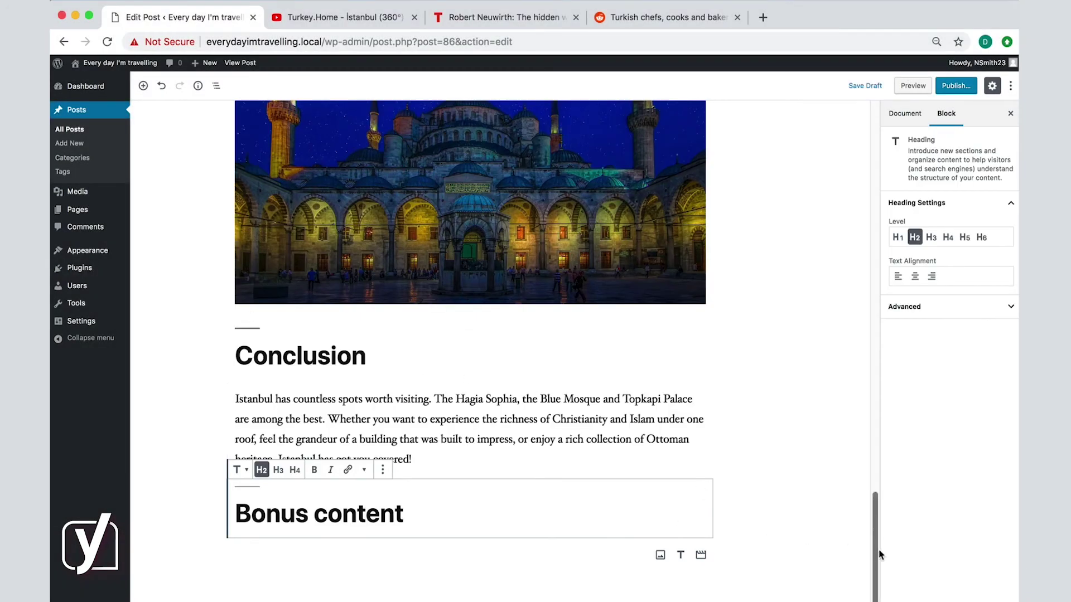
- Add a Video block below Bonus content set to take a video URL
click(212, 554)
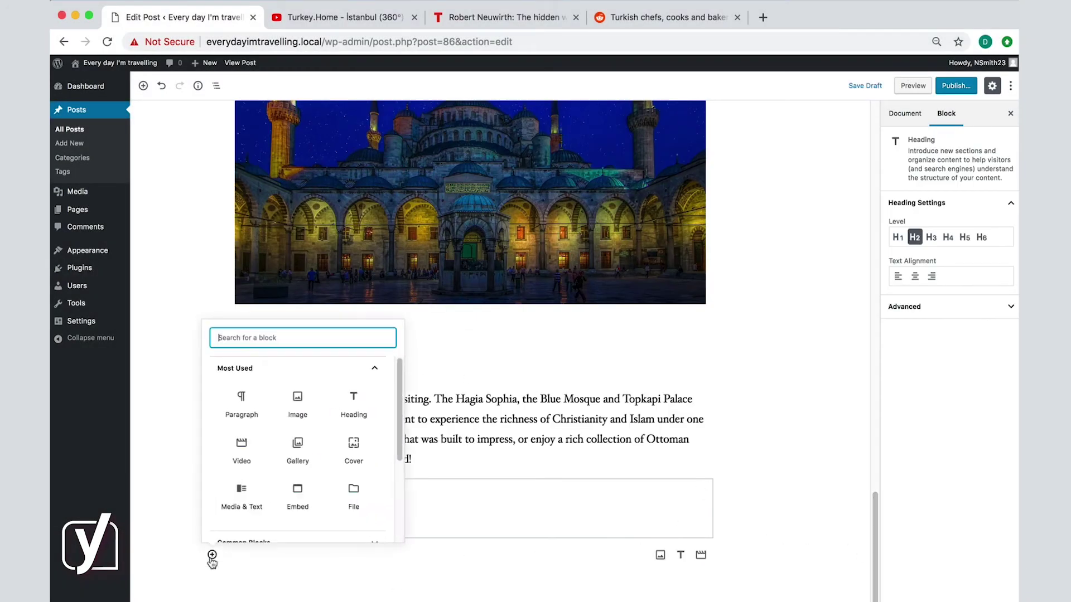
click(241, 449)
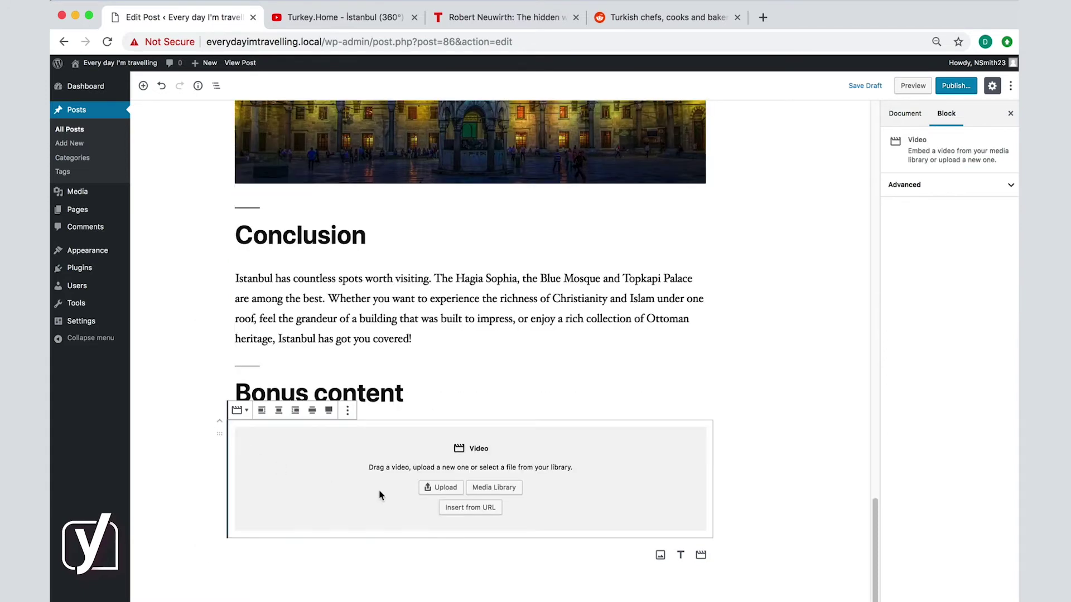
click(478, 509)
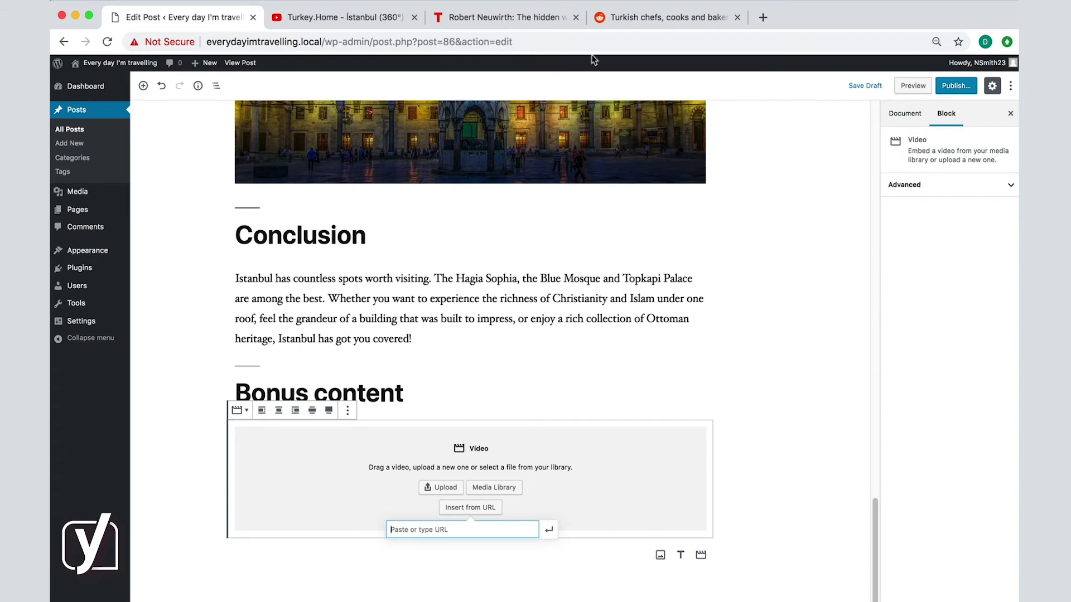
- Copy the Turkey.Home - İstanbul (360°) YouTube address and embed it in the block
click(369, 28)
click(370, 41)
right_click(370, 42)
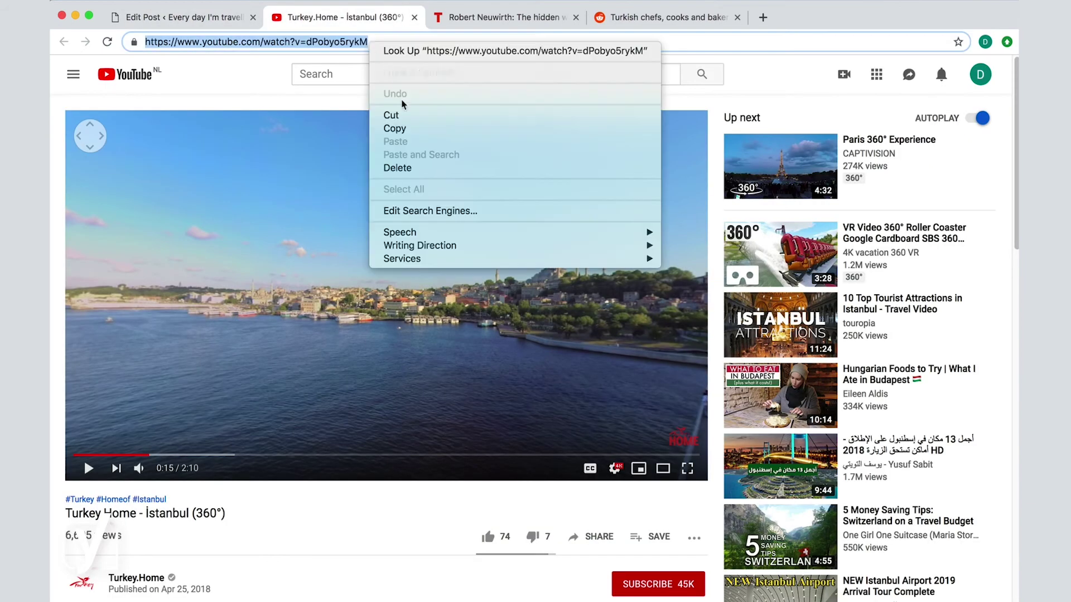
click(394, 128)
click(209, 19)
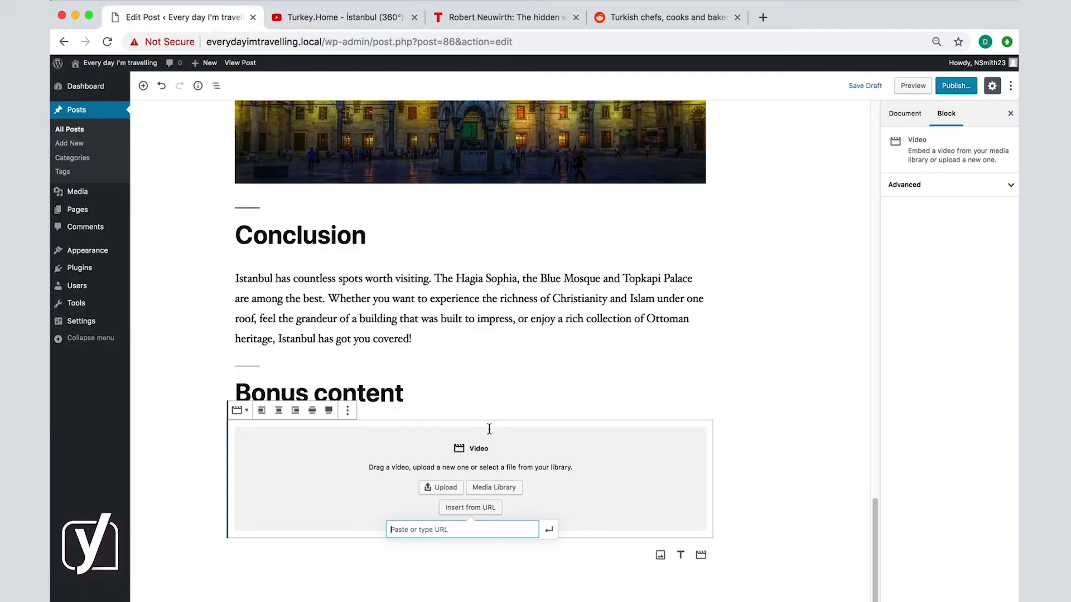
right_click(458, 540)
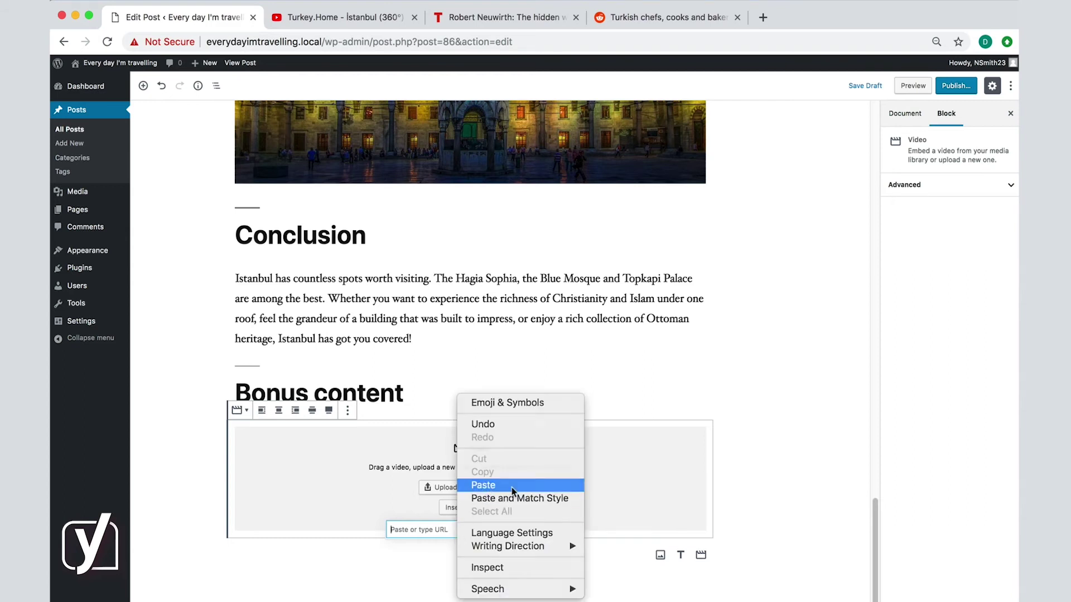
click(478, 550)
click(550, 534)
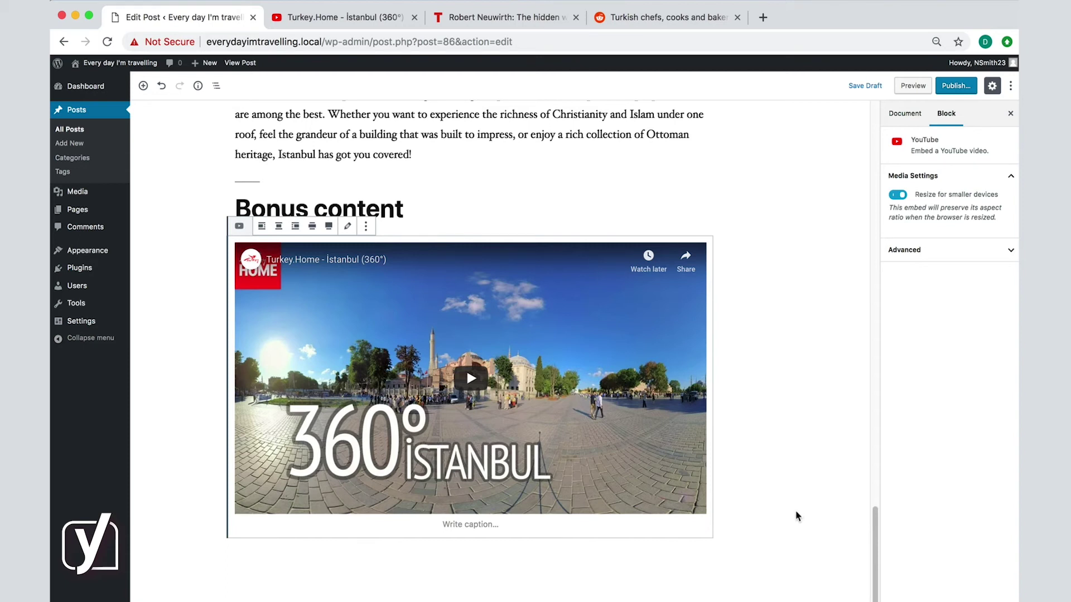
- Insert a TED block from the Embeds category below the YouTube video
mouse_move(329, 561)
click(213, 556)
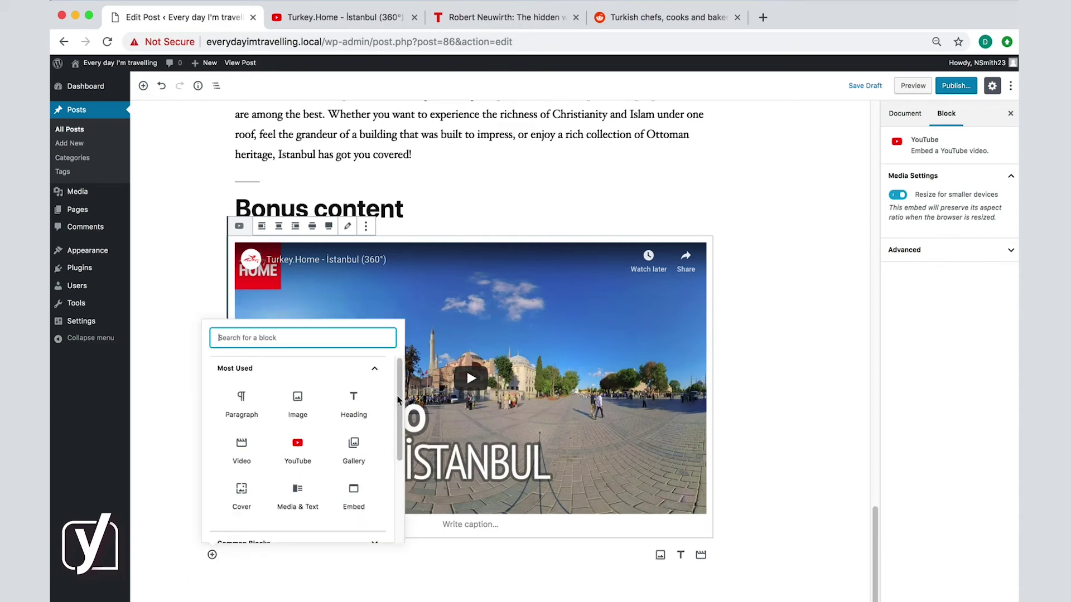
scroll(399, 400, down, 5)
click(383, 430)
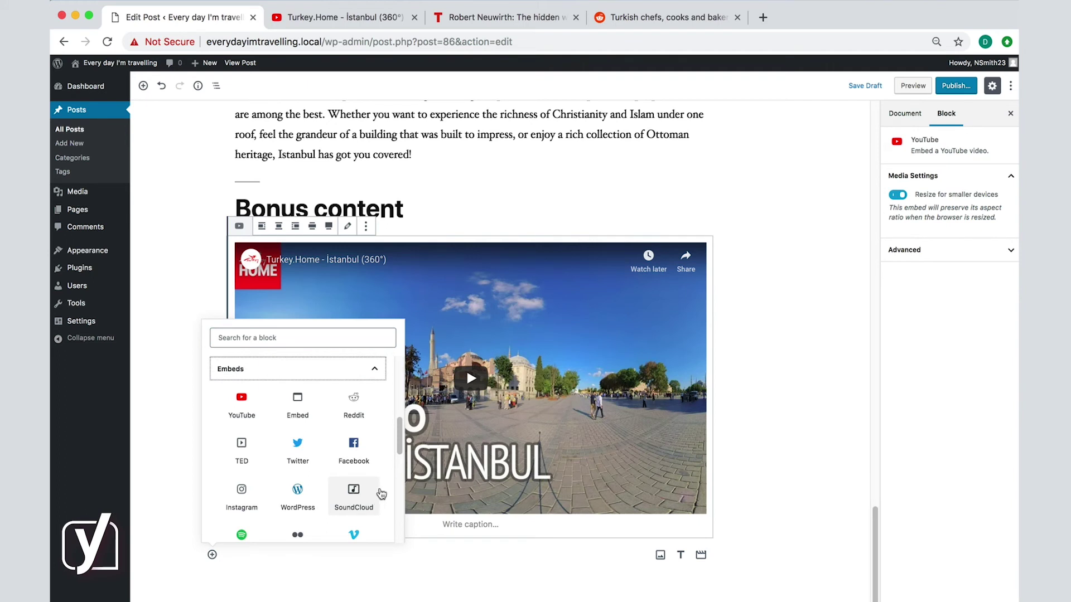
scroll(401, 448, down, 2)
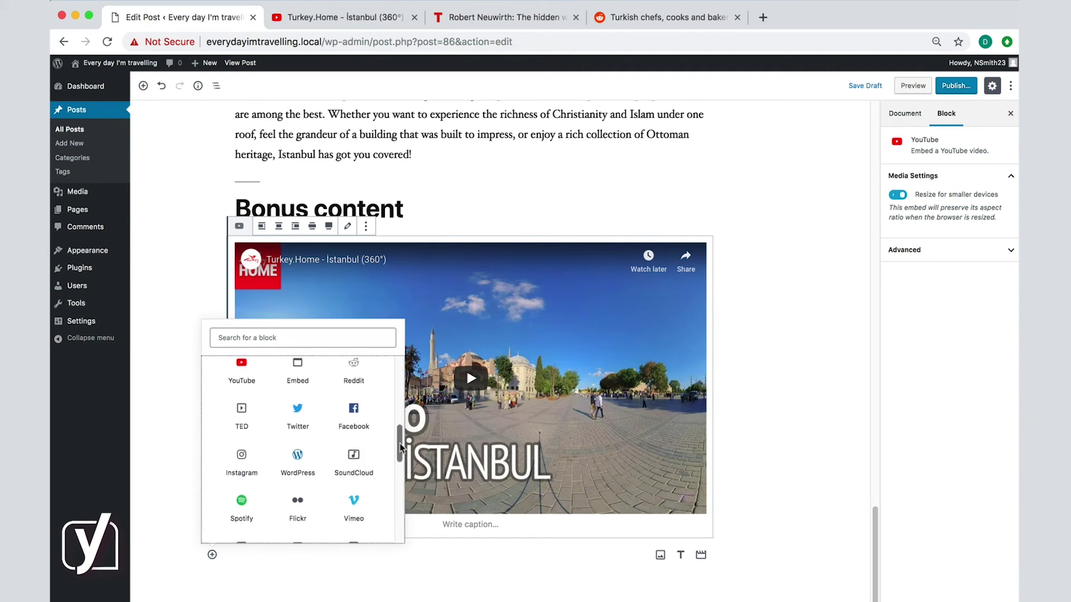
mouse_move(400, 448)
mouse_down()
mouse_move(404, 520)
mouse_move(399, 438)
mouse_up()
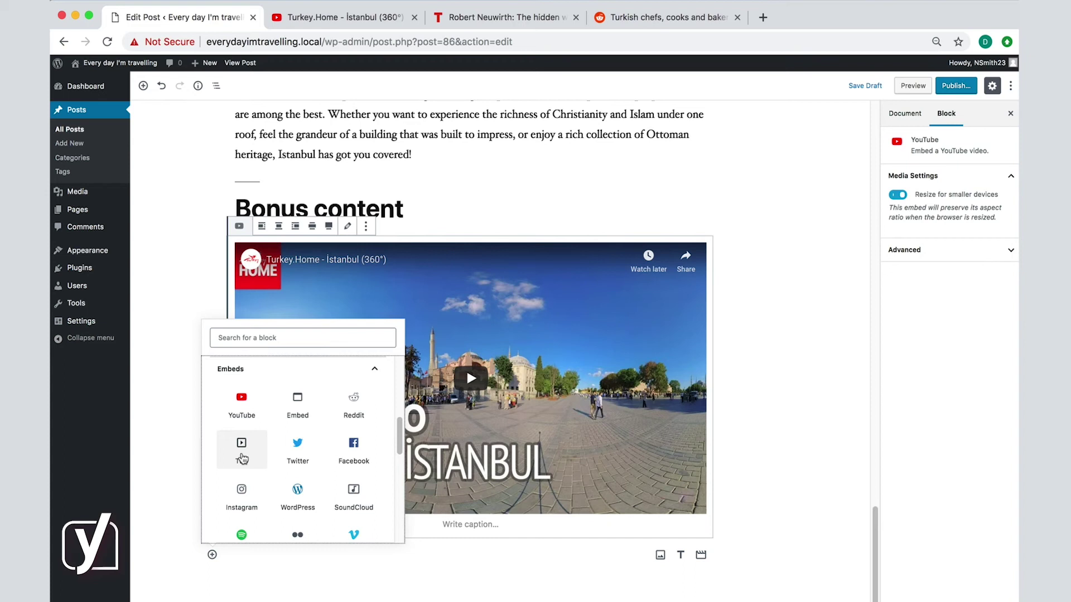
click(241, 452)
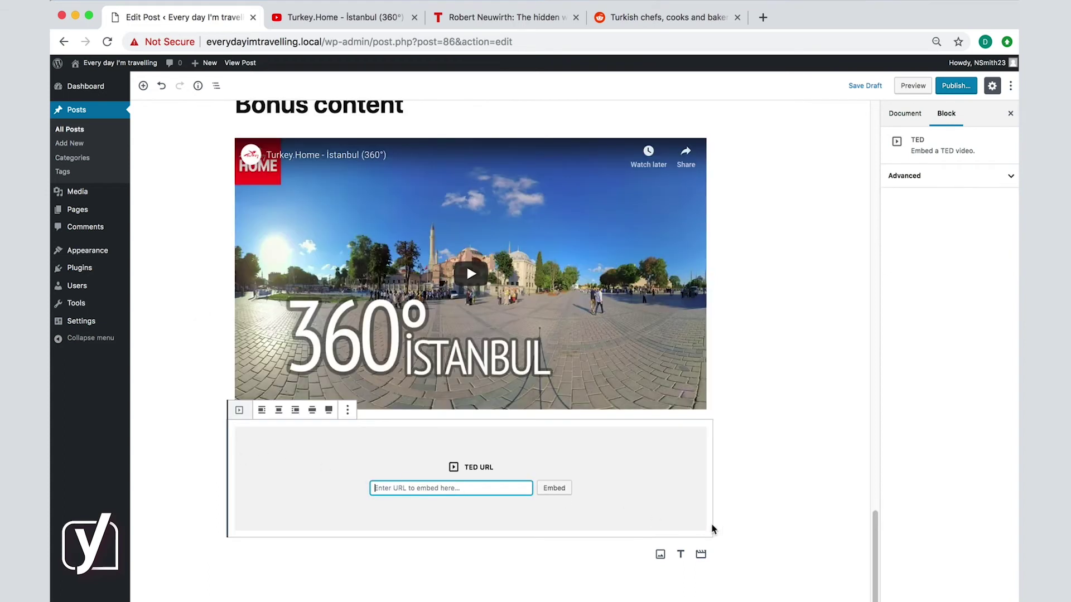
click(502, 17)
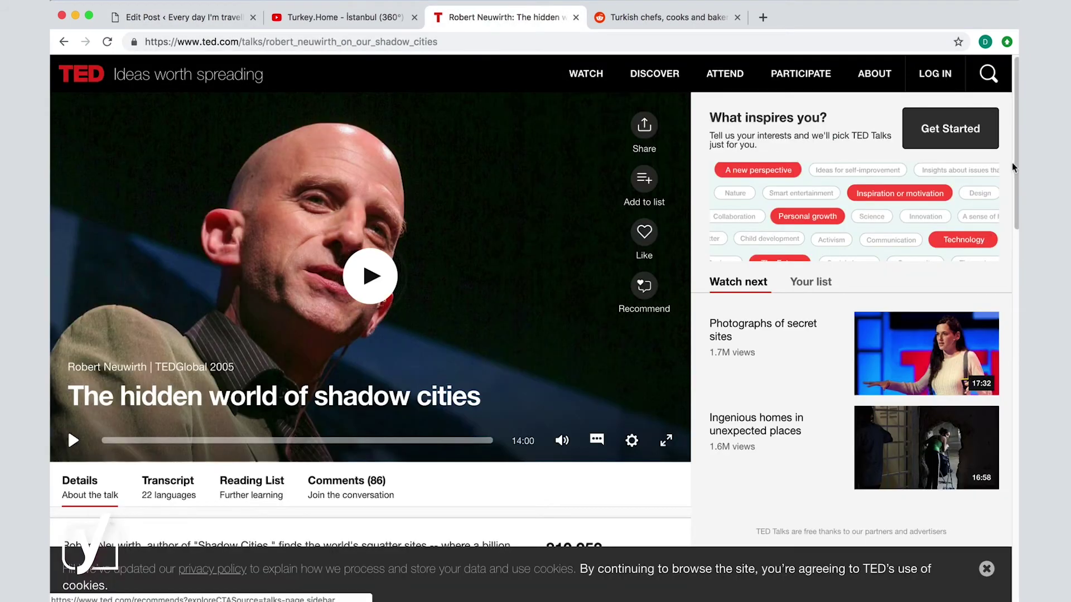
scroll(719, 356, down, 3)
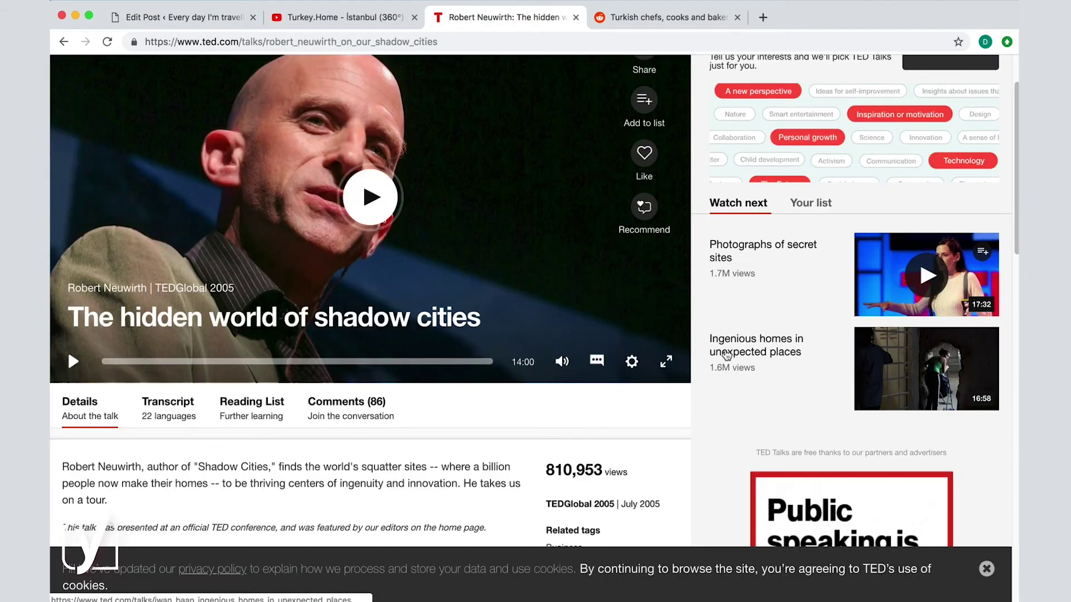
scroll(1015, 352, down, 7)
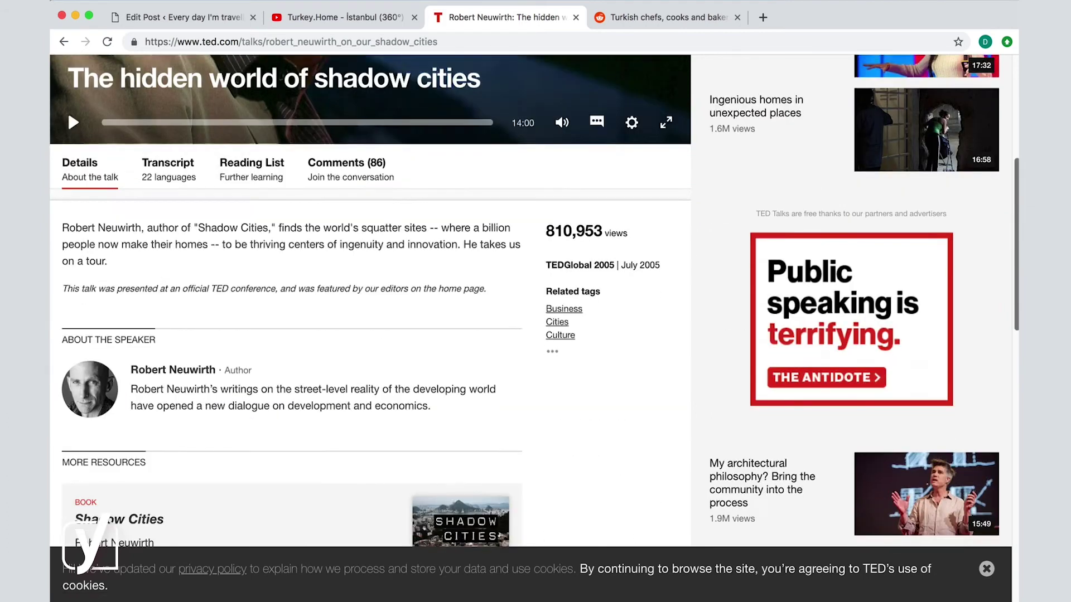
scroll(1015, 353, up, 10)
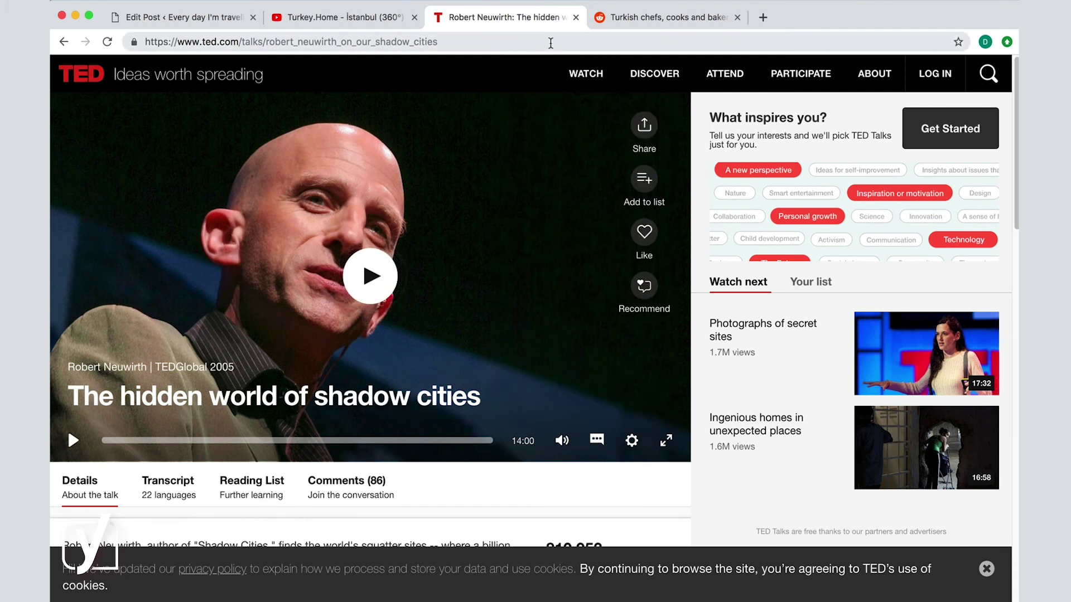
click(551, 43)
right_click(422, 46)
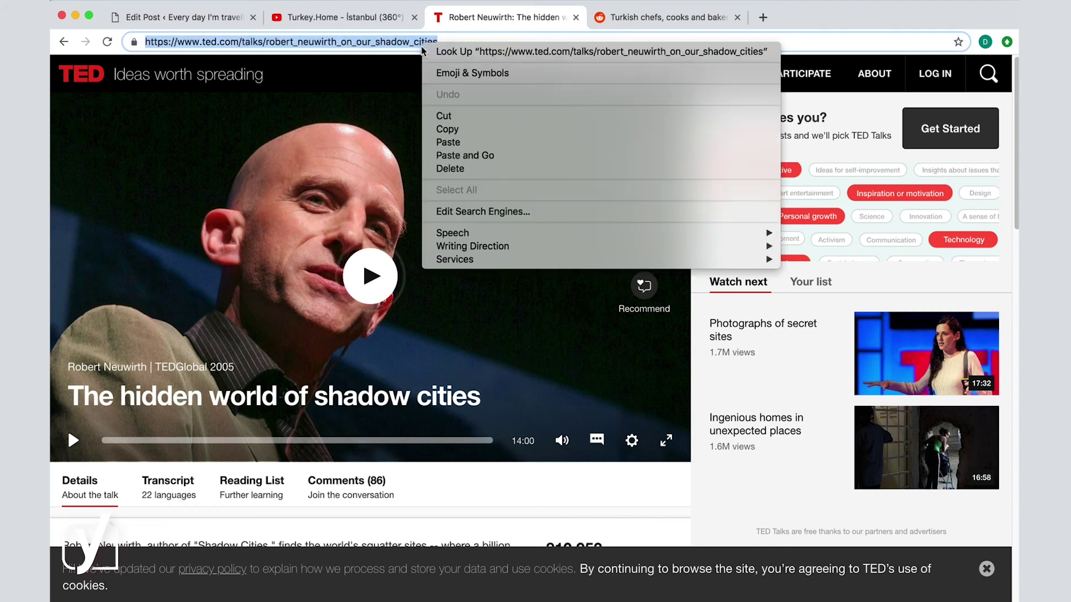
click(448, 129)
- Paste and embed 'The hidden world of shadow cities' TED talk URL, then save the draft
click(179, 16)
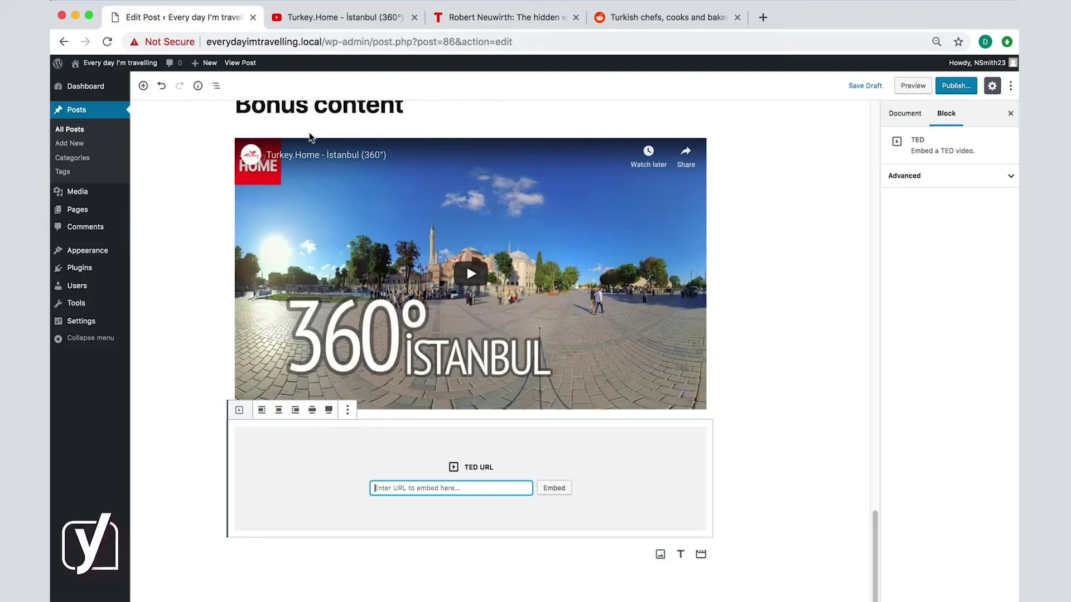
right_click(418, 490)
click(524, 491)
click(554, 488)
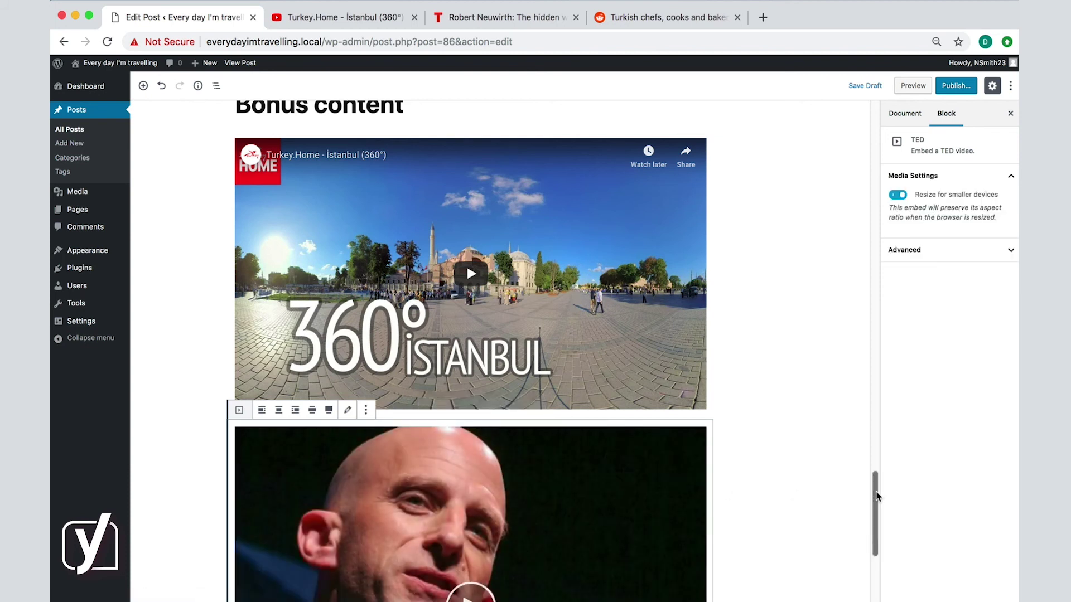
scroll(876, 494, down, 5)
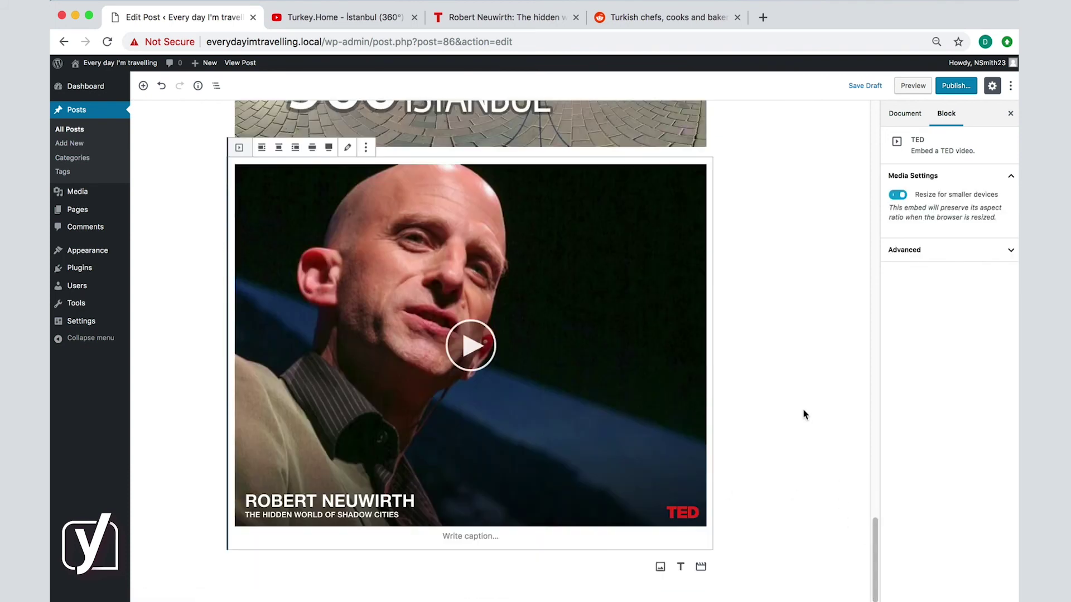
scroll(874, 520, up, 2)
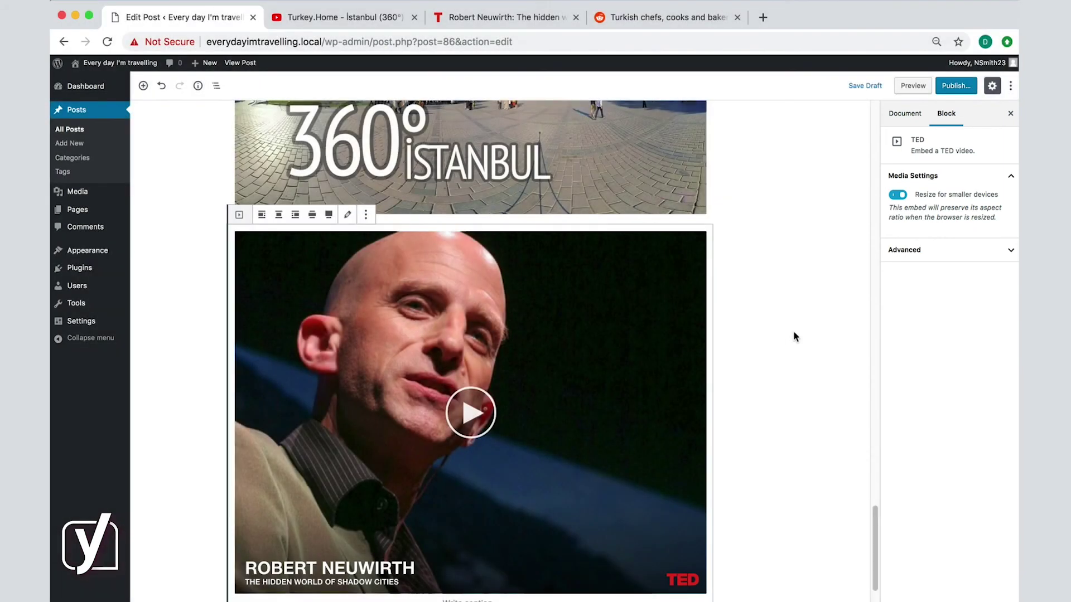
click(857, 88)
click(900, 90)
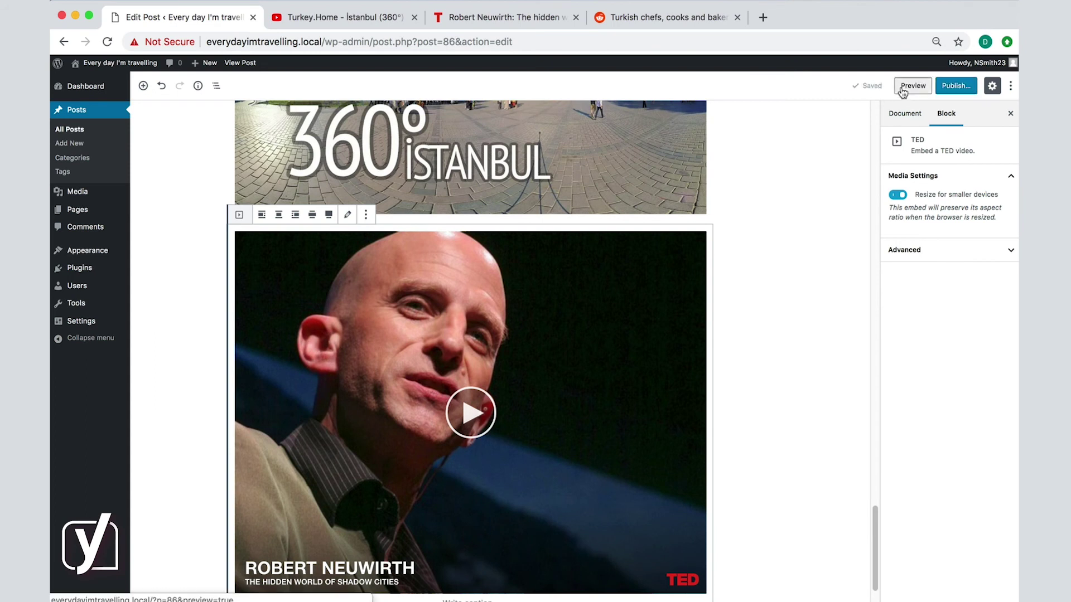
click(357, 17)
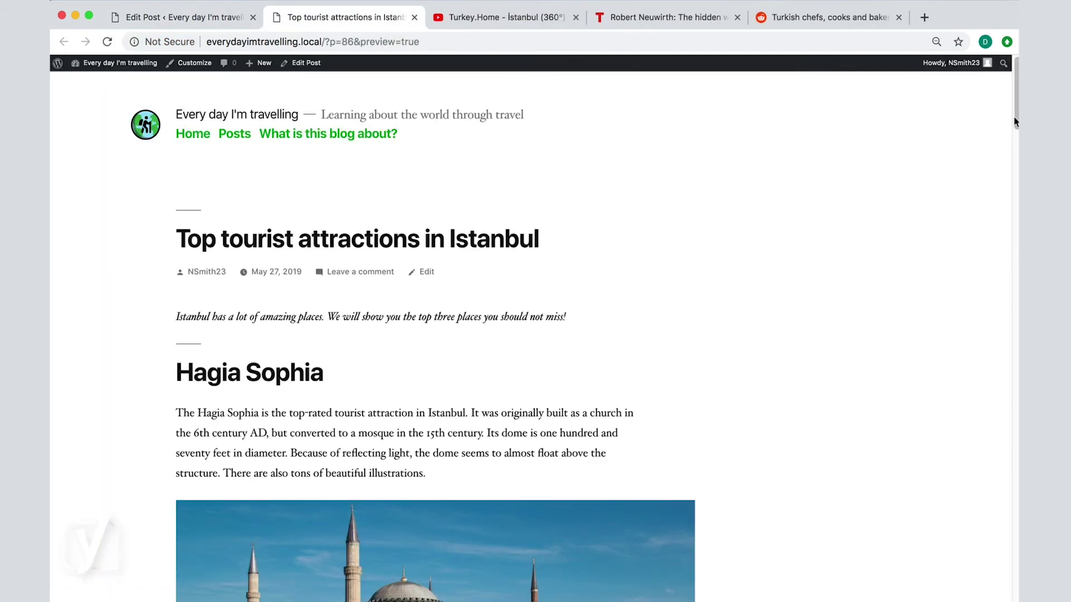
drag(1015, 121, 1015, 420)
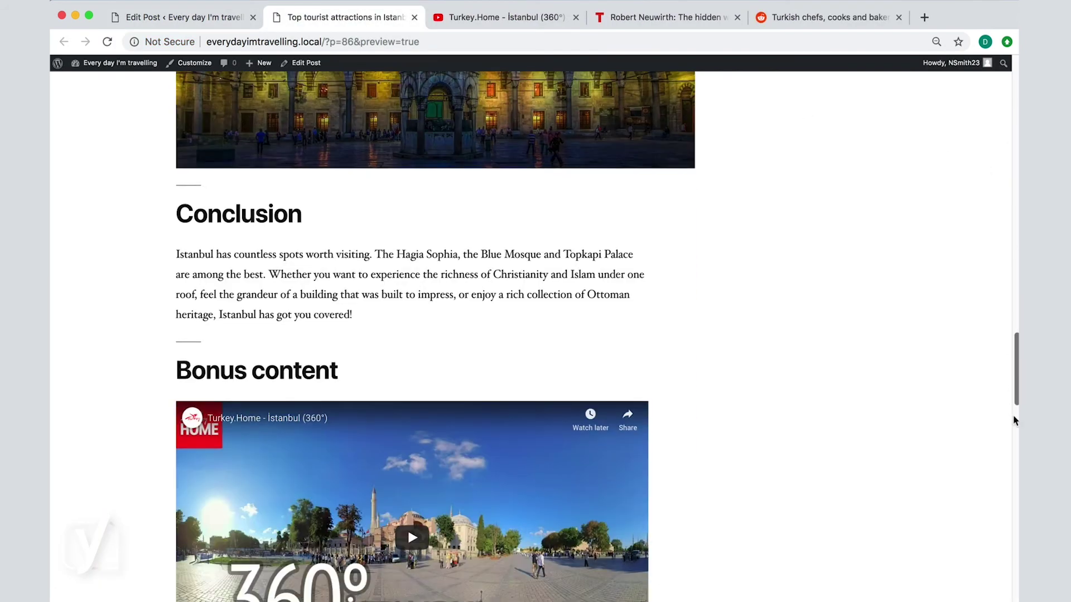
scroll(1015, 421, down, 10)
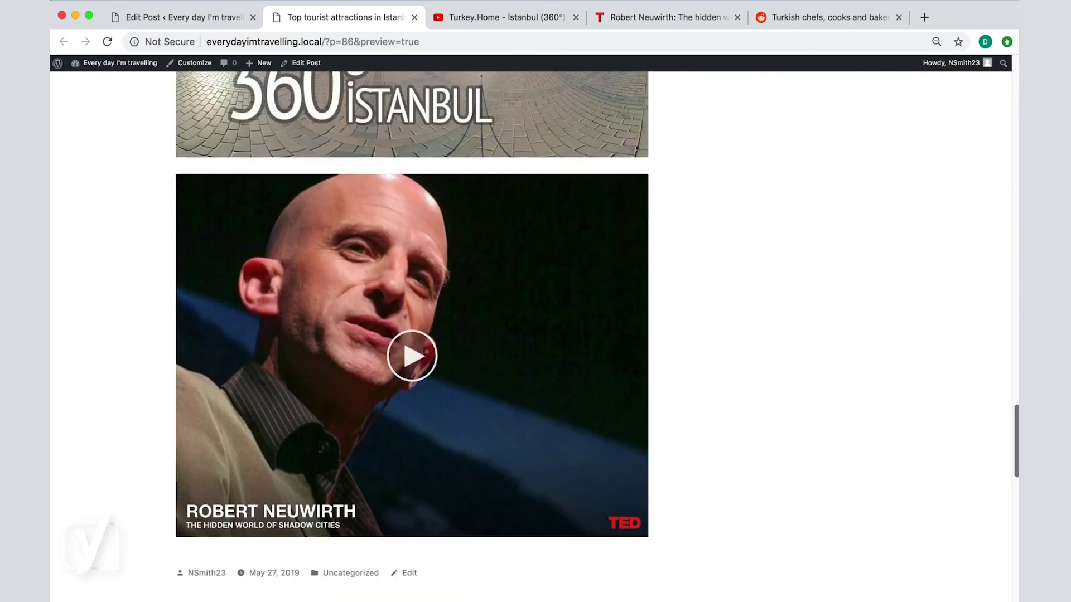
scroll(413, 335, up, 2)
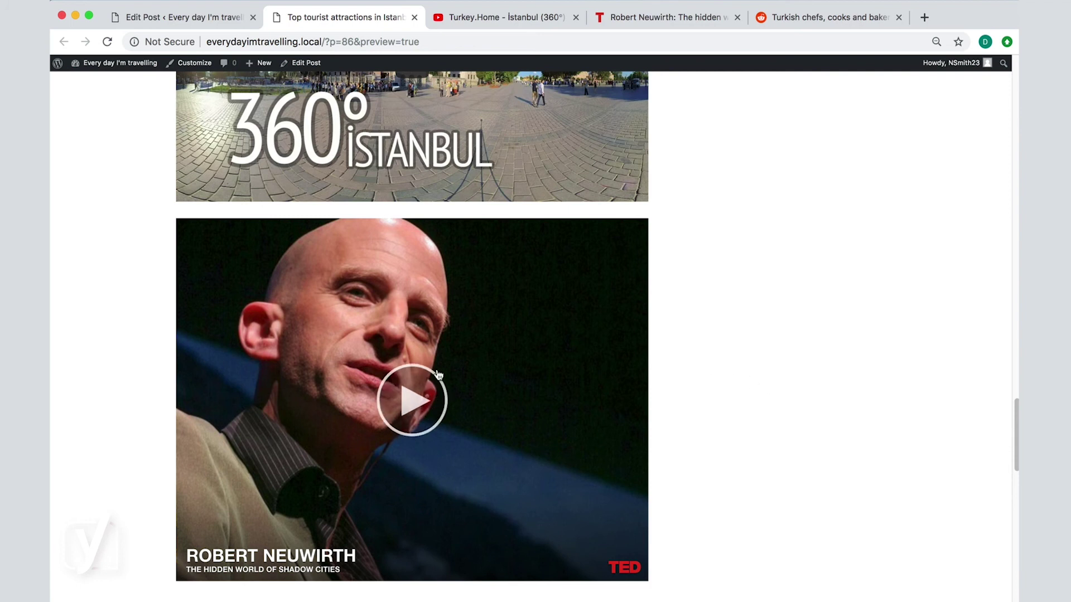
click(215, 27)
middle_click(303, 21)
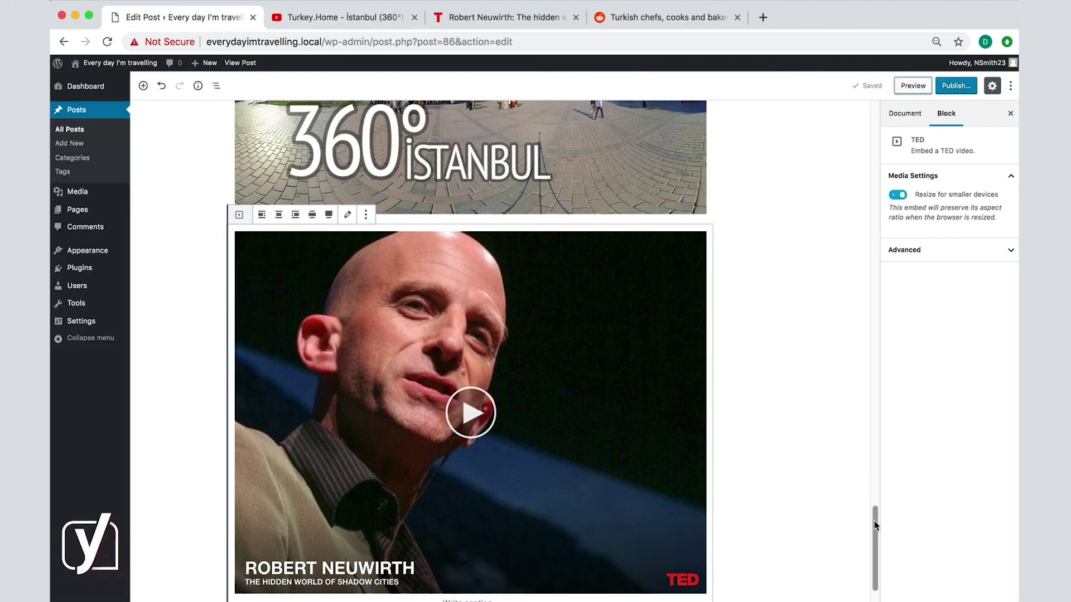
- Insert a Reddit block from the Embeds category below the TED talk
scroll(875, 541, down, 3)
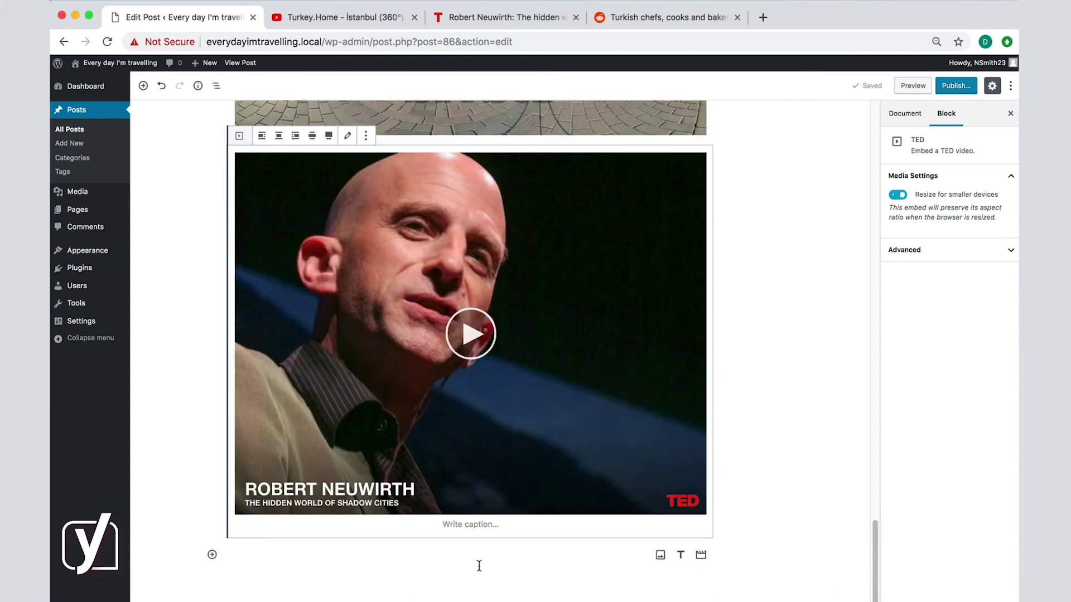
click(479, 565)
click(213, 557)
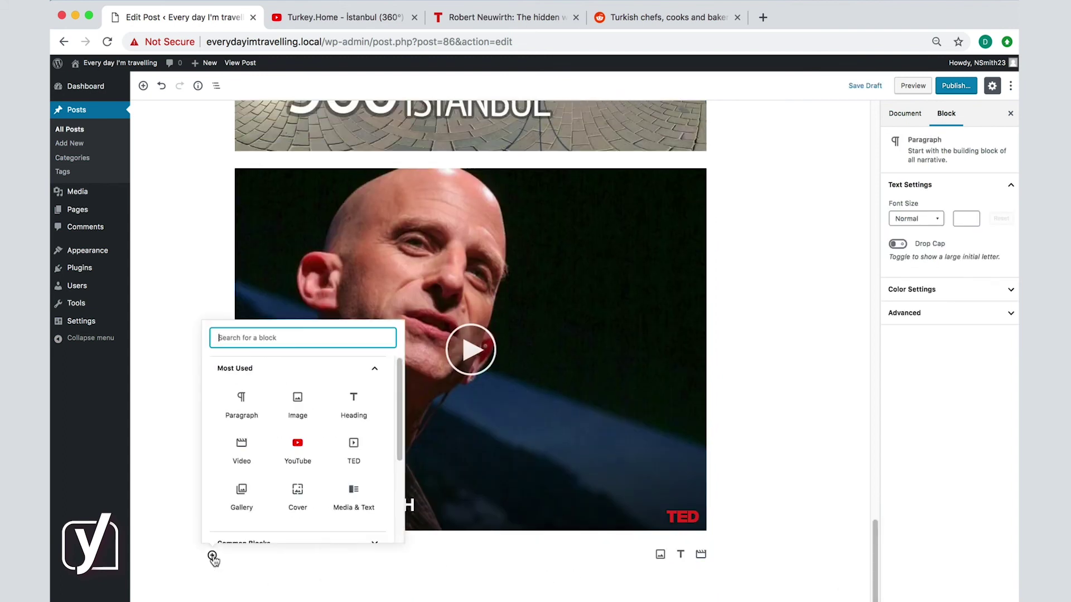
drag(398, 388, 384, 475)
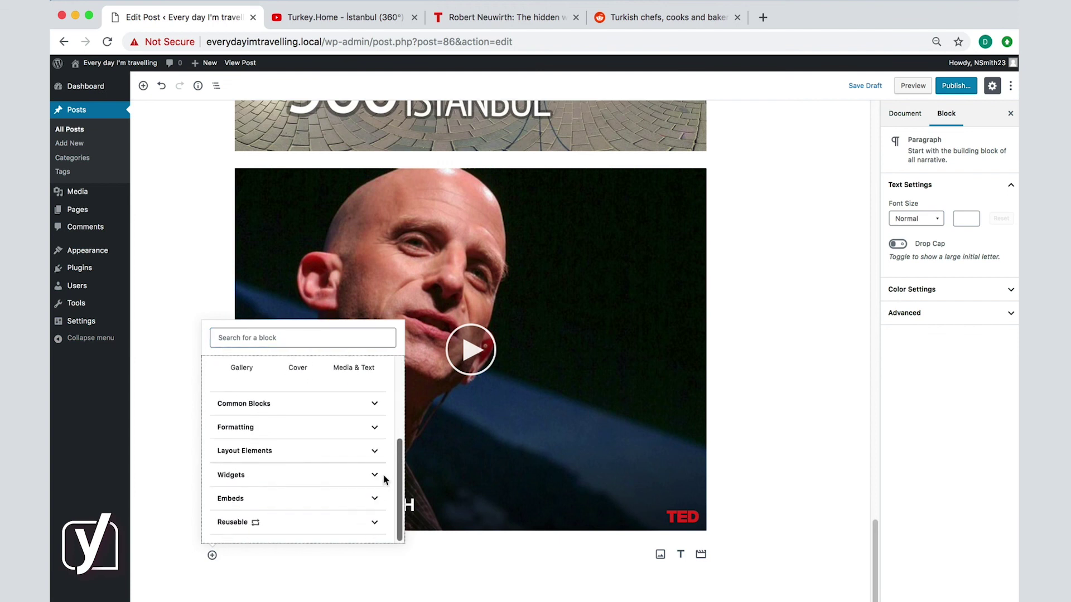
click(368, 498)
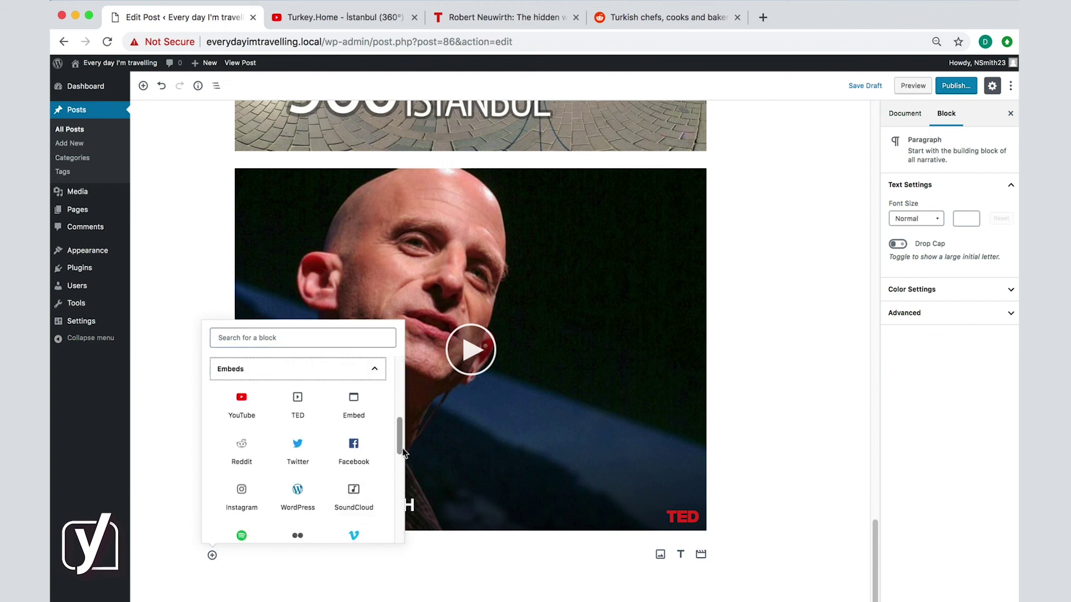
click(238, 448)
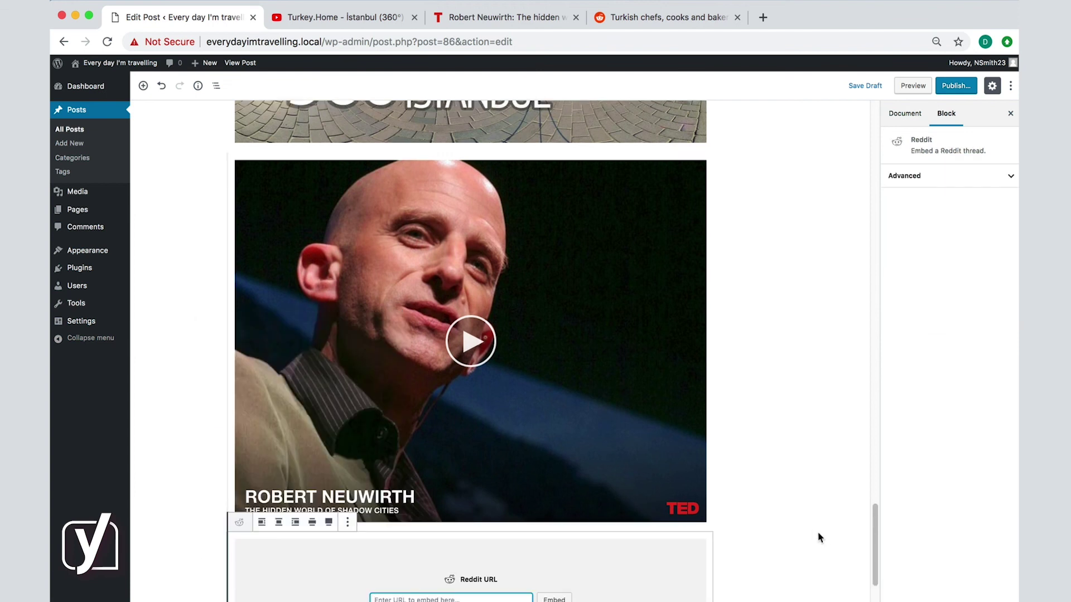
drag(873, 526, 874, 572)
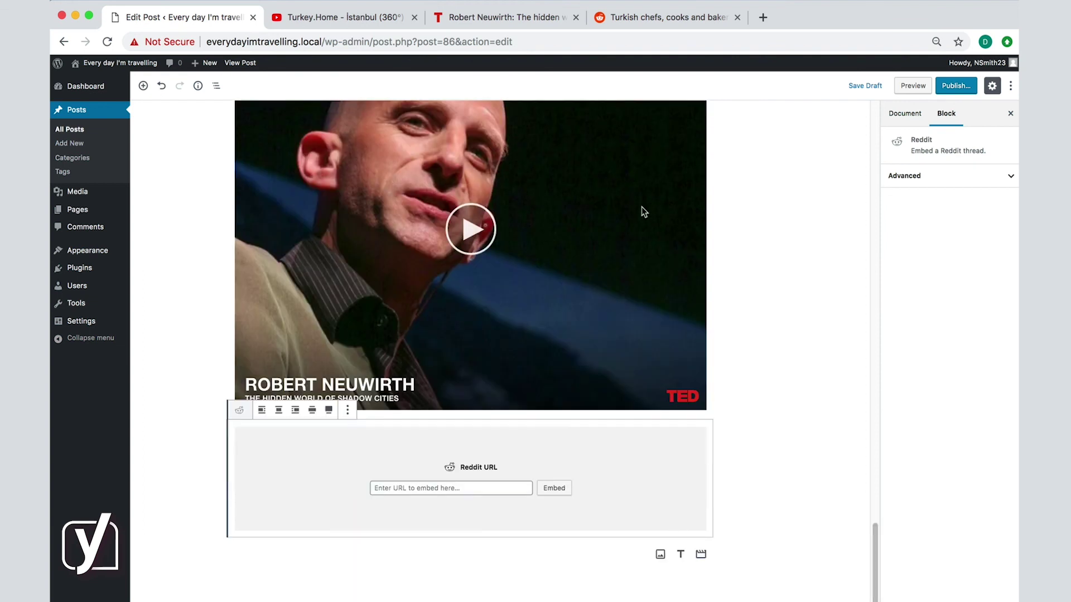
- Copy the Reddit thread's URL from its browser tab and return to the editor
click(636, 18)
right_click(465, 44)
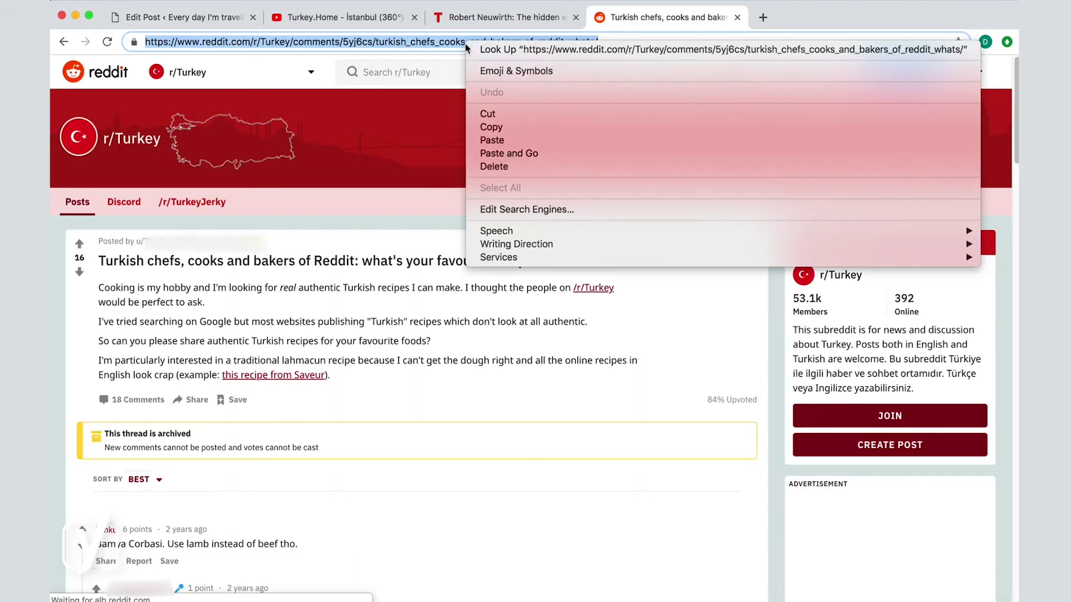
click(511, 128)
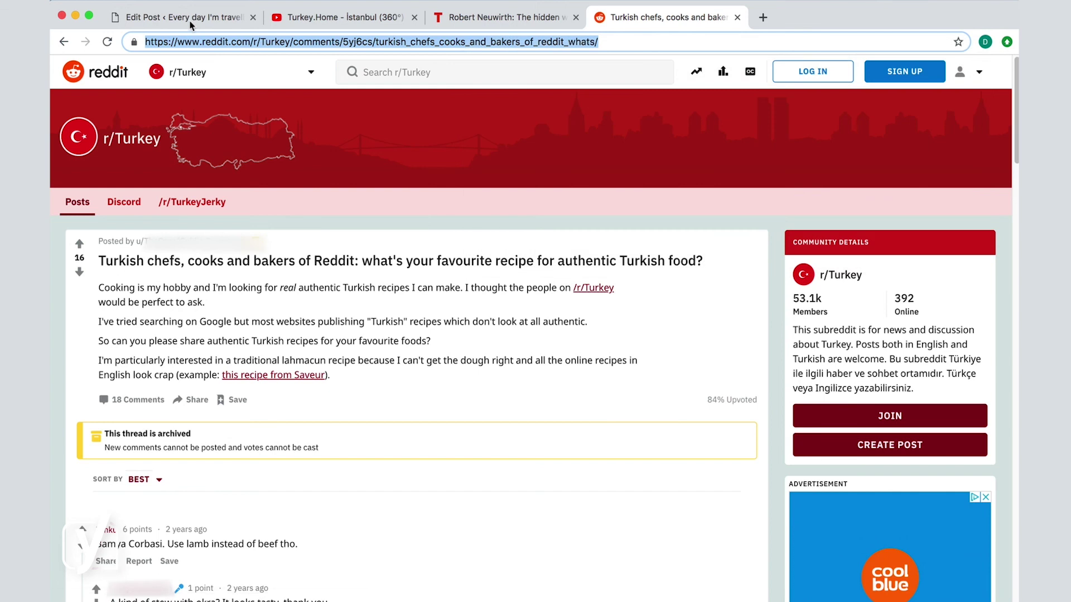
click(190, 22)
- Paste the 'Turkish chefs, cooks and bakers of Reddit' thread URL and embed it
right_click(425, 488)
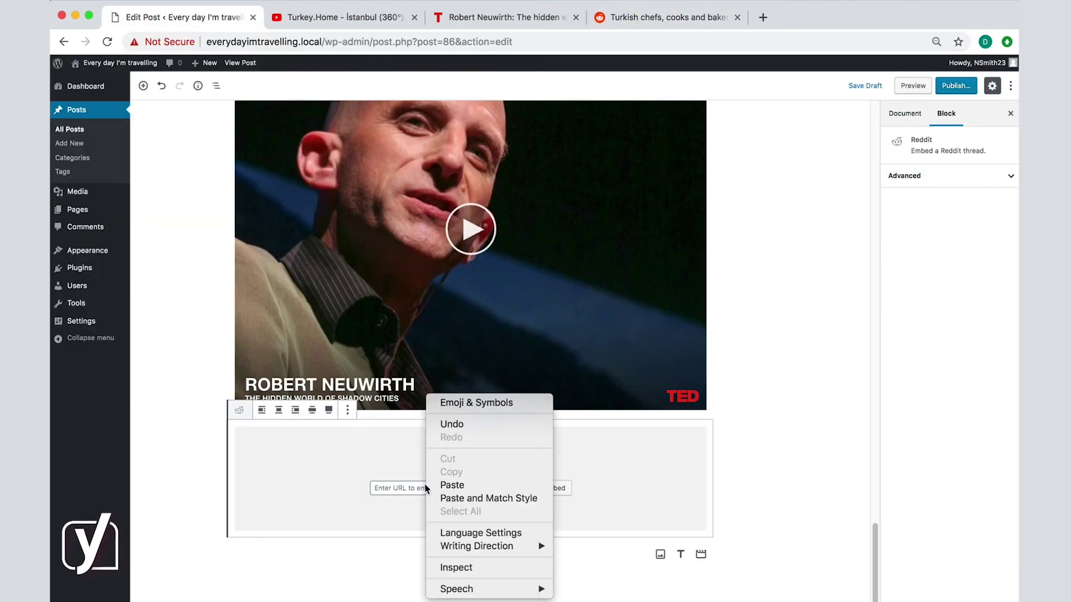
click(455, 479)
click(555, 488)
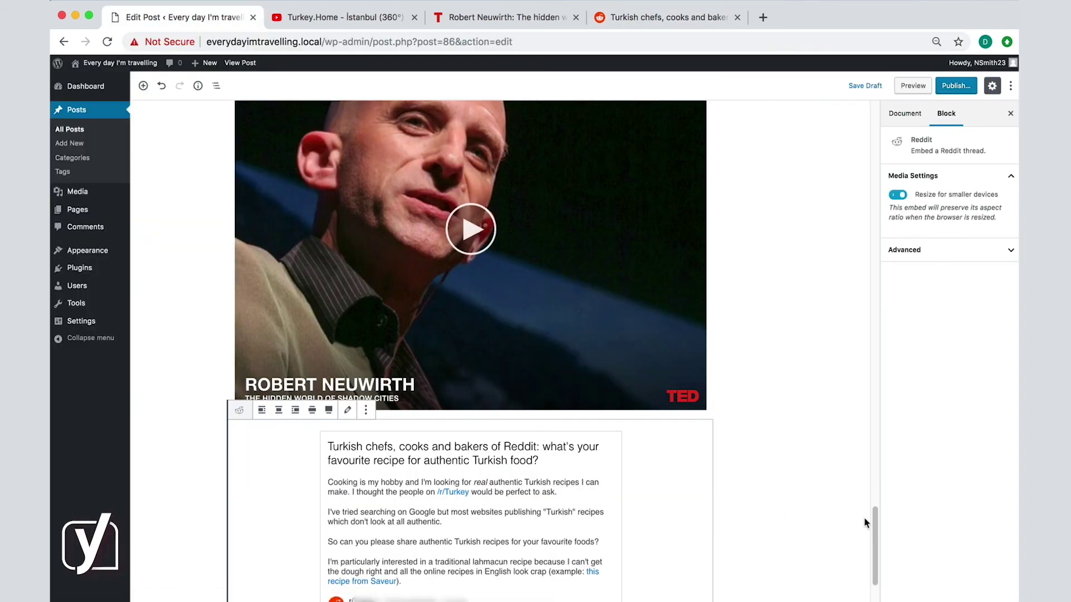
scroll(876, 552, down, 3)
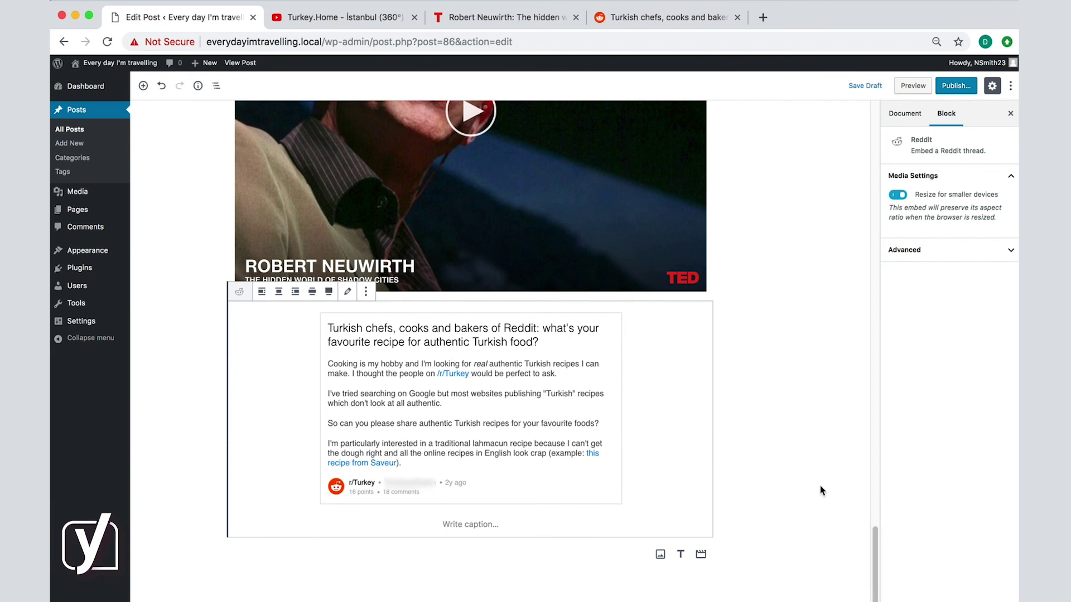